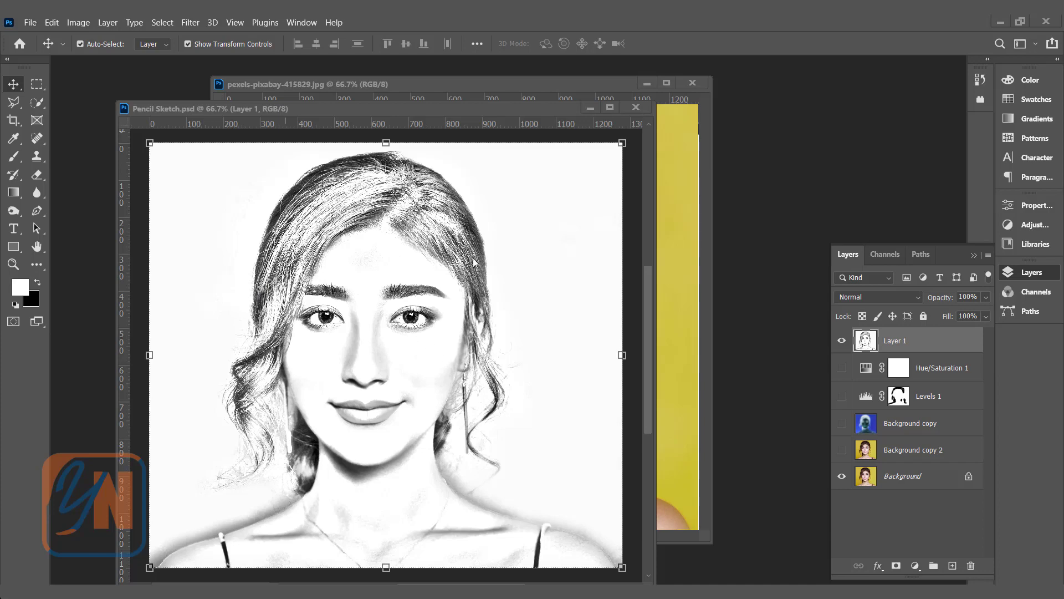
Close Pencil Sketch.psd so only pexels-pixabay-415829.jpg remains open.
{"action": "left_click", "coordinate": [549, 85]}
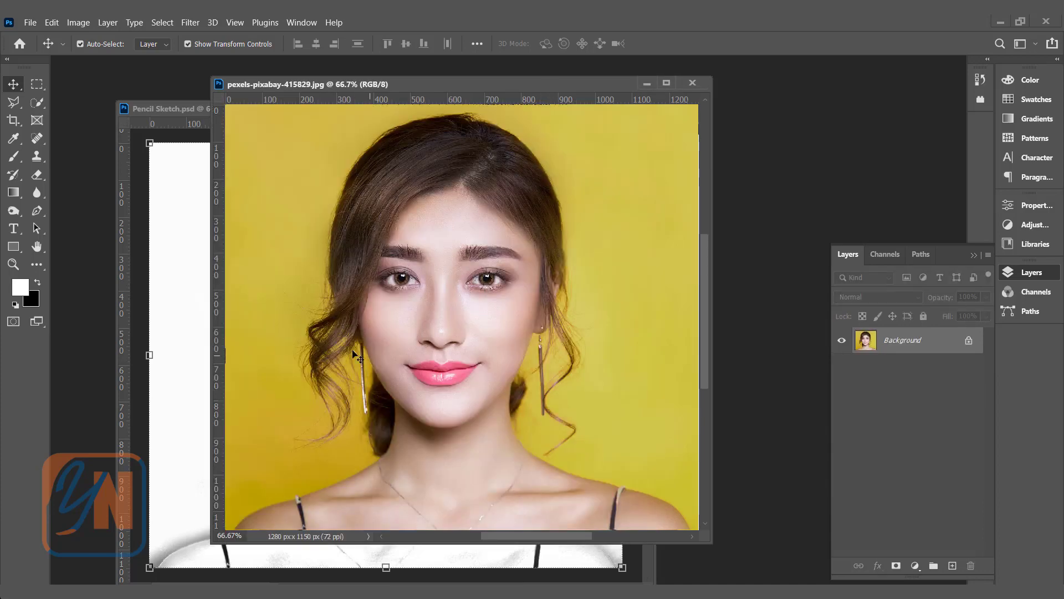
{"action": "left_click", "coordinate": [169, 105]}
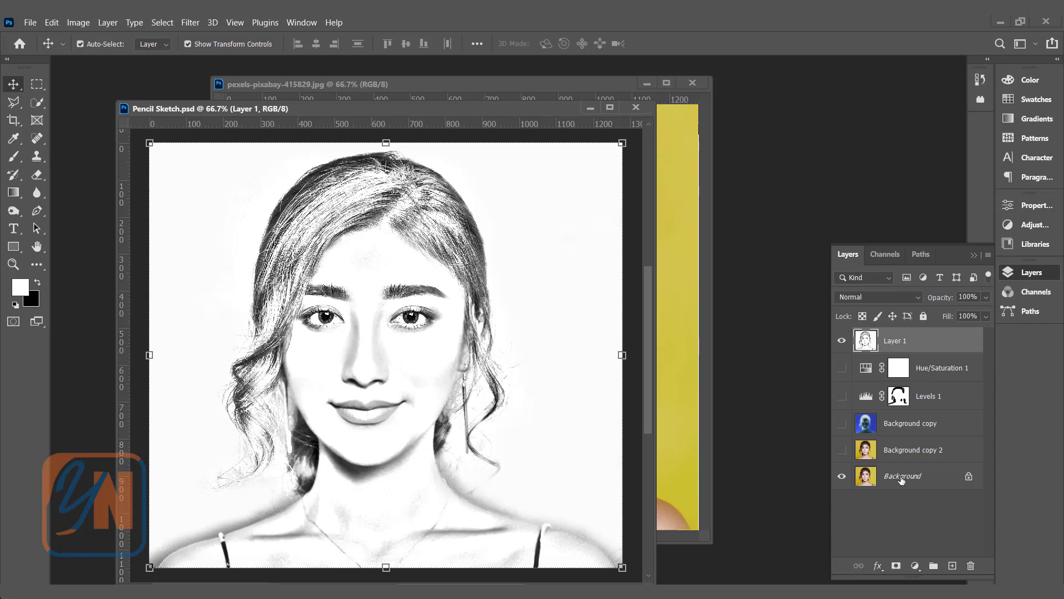
{"action": "left_click", "coordinate": [630, 109]}
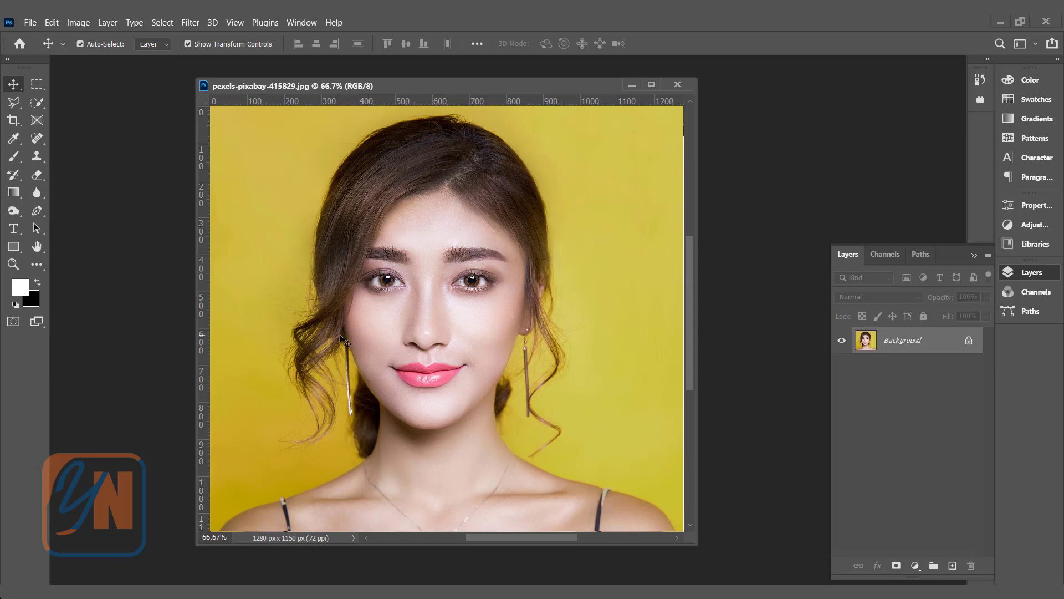
{"action": "left_click_drag", "start_coordinate": [500, 85], "coordinate": [484, 83]}
{"action": "right_click", "coordinate": [483, 83]}
{"action": "left_click", "coordinate": [502, 105]}
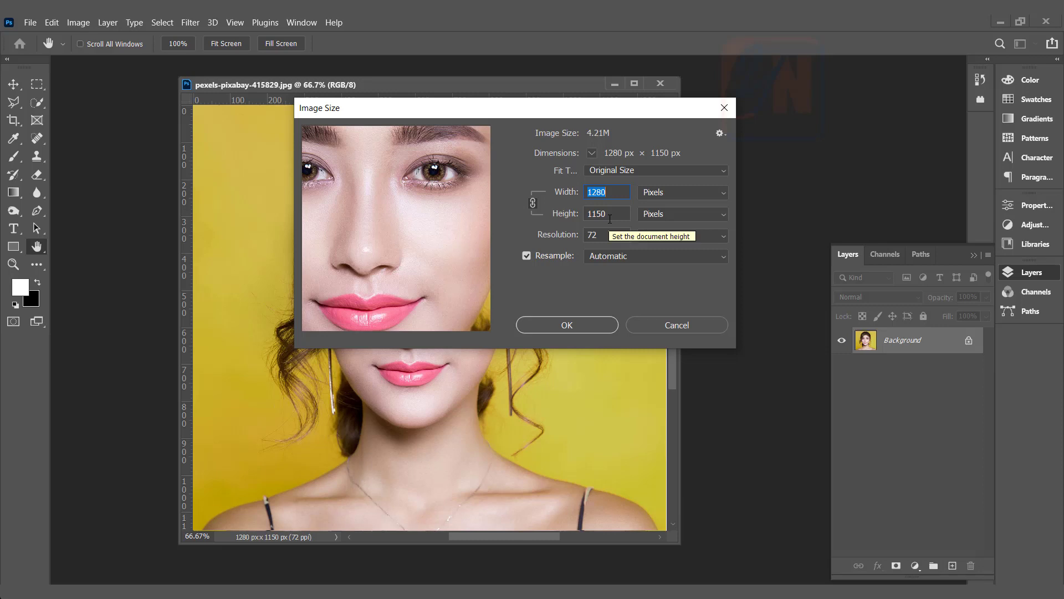
{"action": "left_click", "coordinate": [566, 324]}
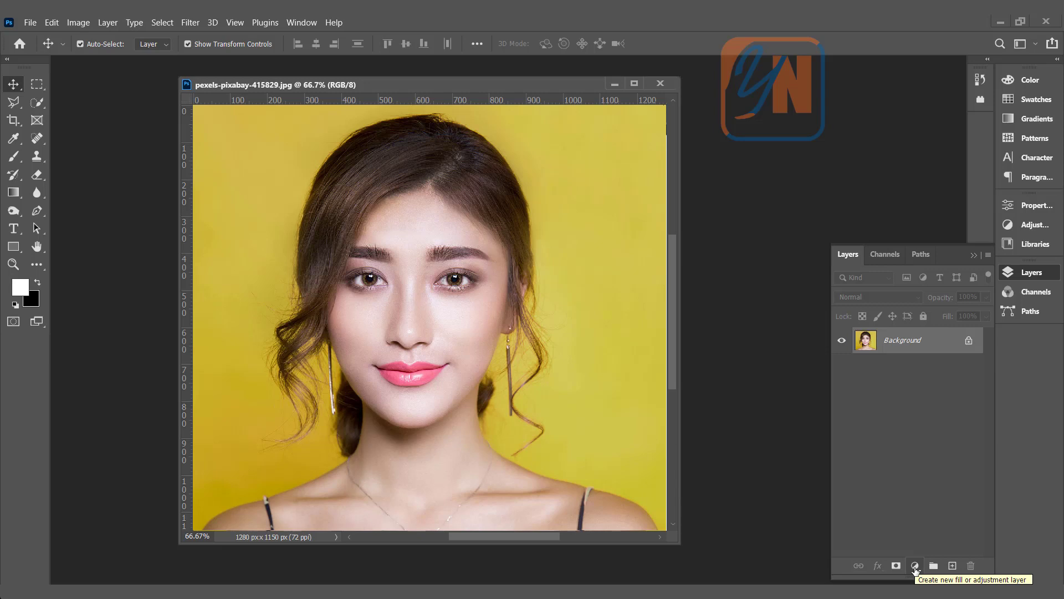
Brighten the Background layer directly with Brightness/Contrast at Brightness 57, Contrast 0.
{"action": "left_click", "coordinate": [915, 565]}
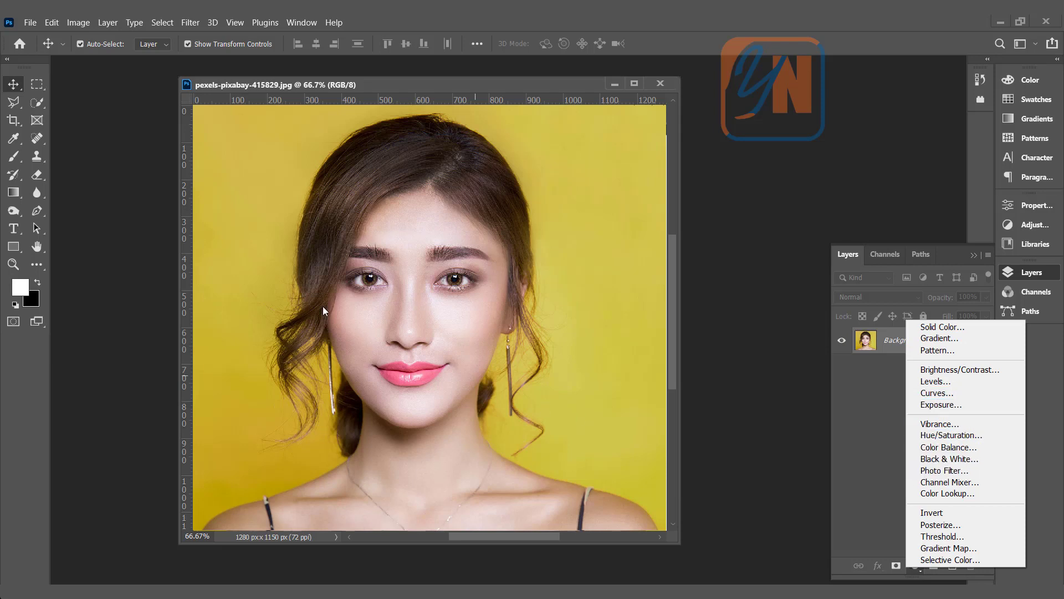
{"action": "left_click", "coordinate": [81, 23]}
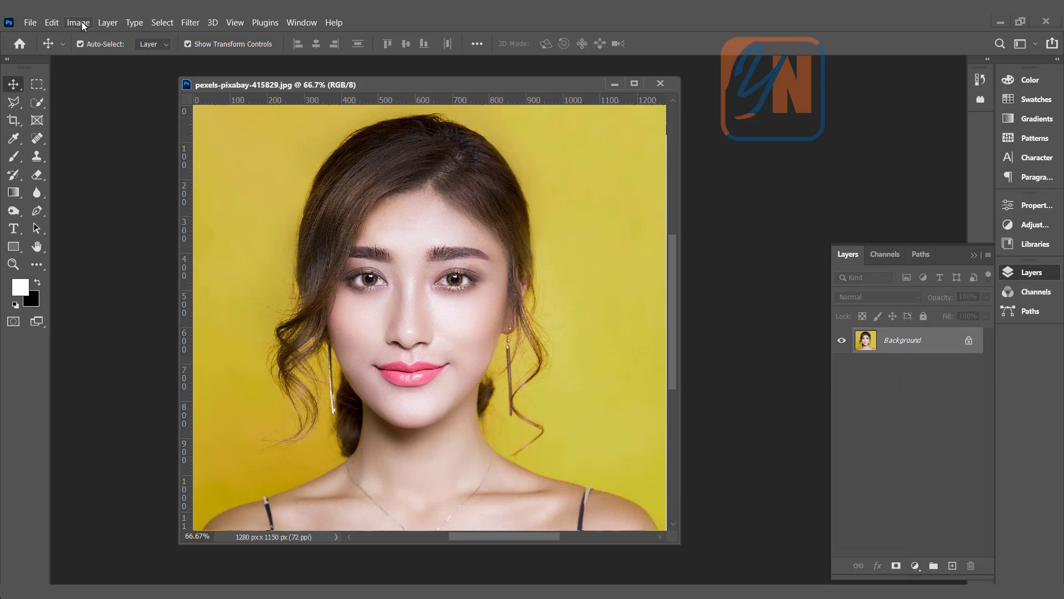
{"action": "left_click", "coordinate": [78, 23]}
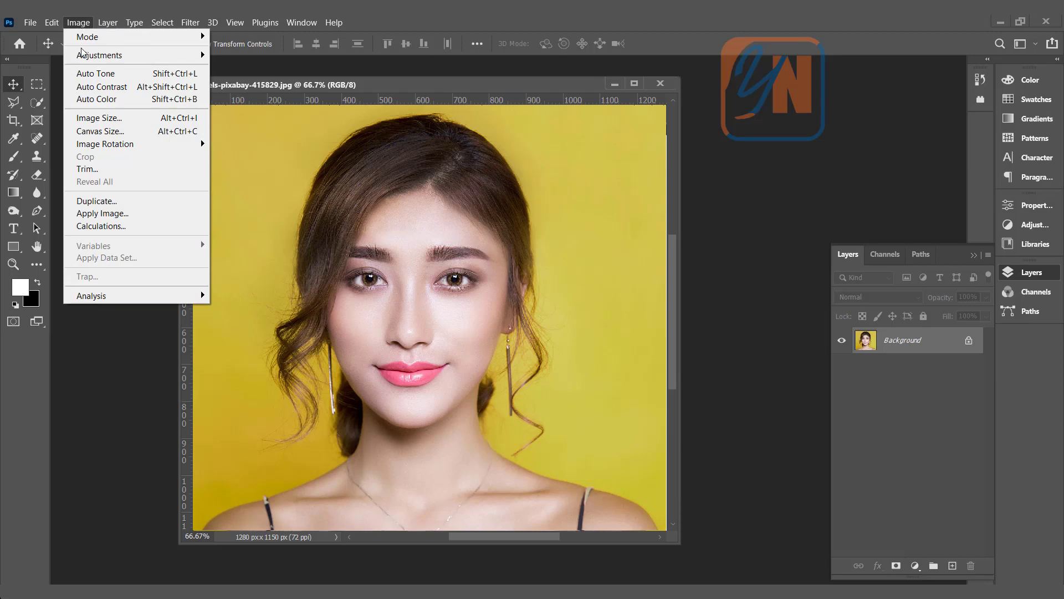
{"action": "mouse_move", "coordinate": [90, 60]}
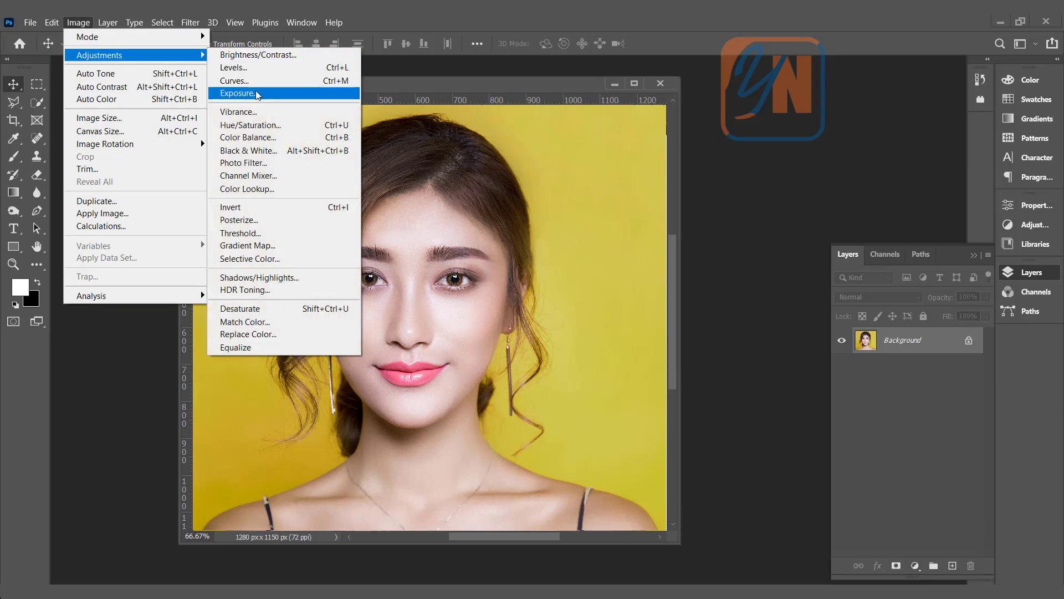
{"action": "left_click", "coordinate": [246, 56]}
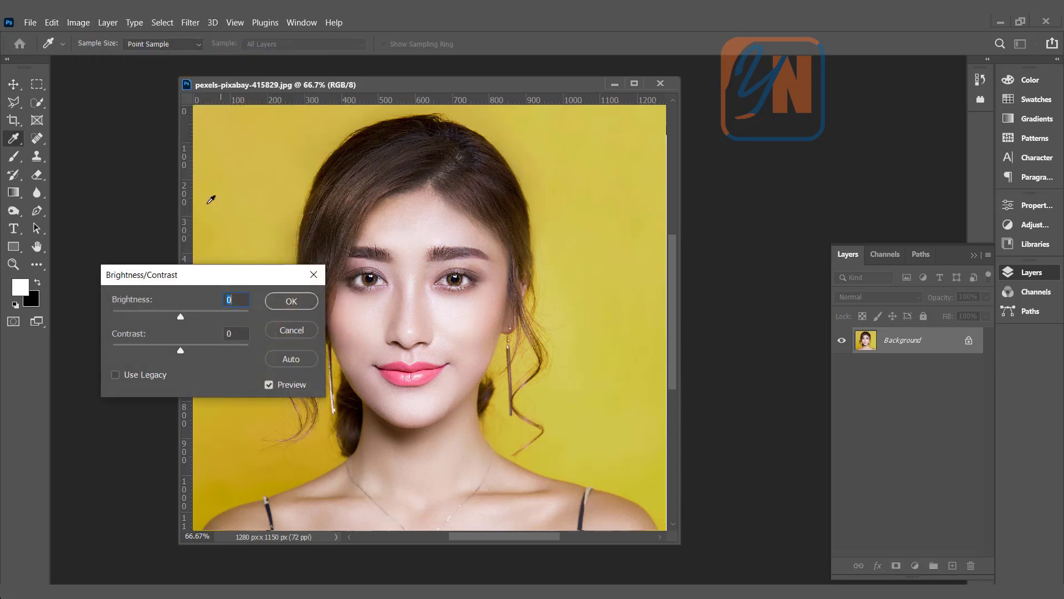
{"action": "left_click_drag", "start_coordinate": [181, 314], "coordinate": [206, 316]}
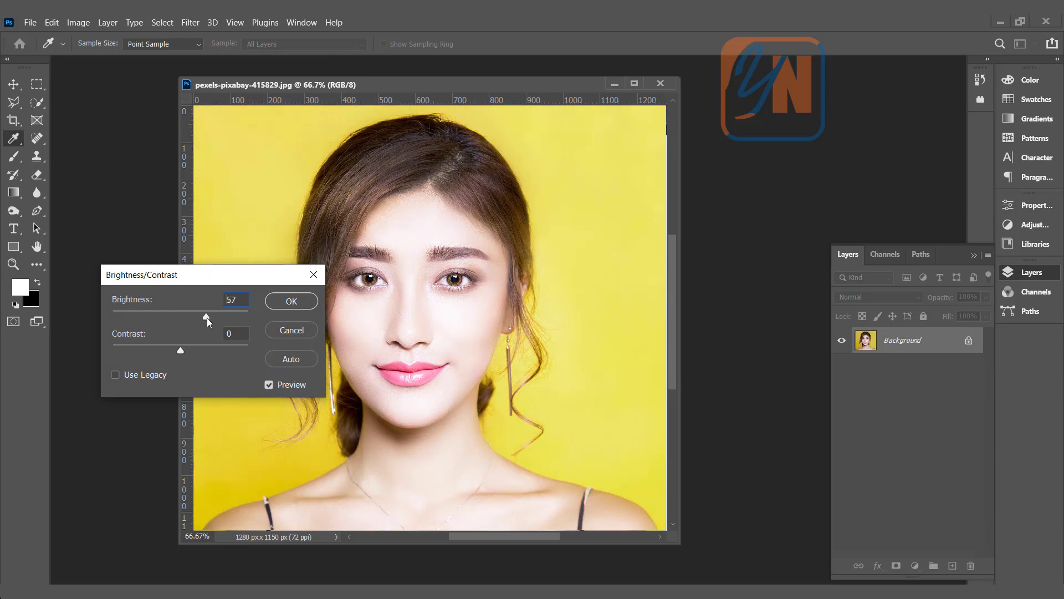
{"action": "left_click", "coordinate": [291, 301]}
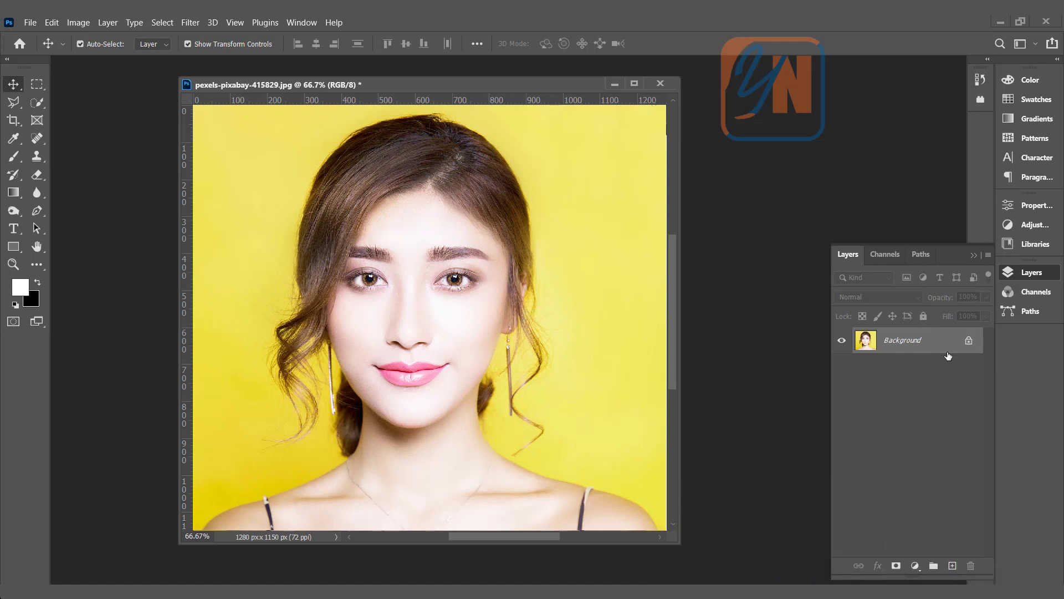
Undo the brightening, then add and delete a trial Brightness/Contrast 1 adjustment layer.
{"action": "key", "text": "ctrl+z"}
{"action": "key", "text": "ctrl+z"}
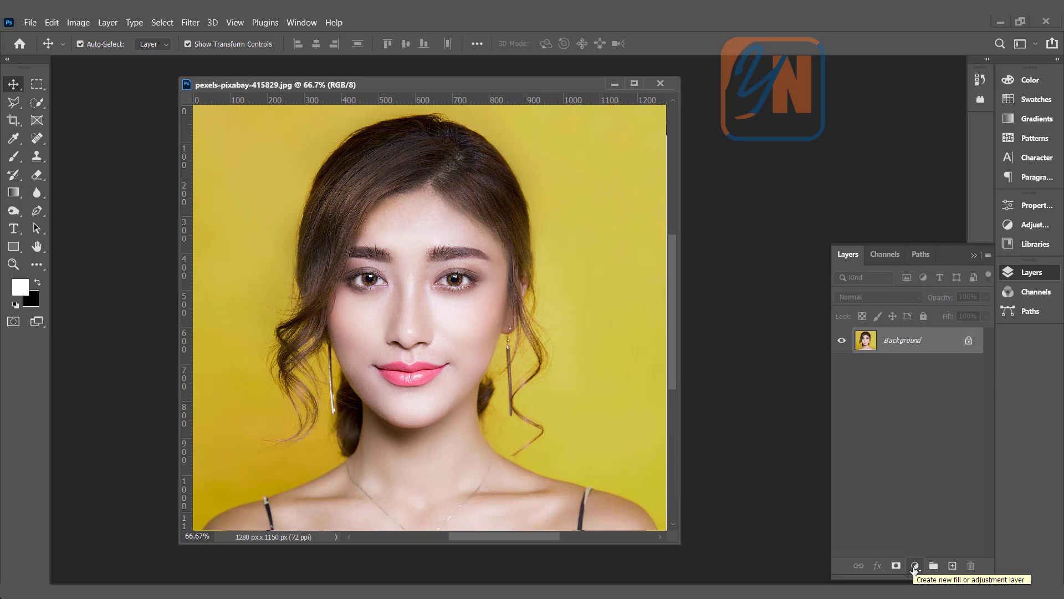
{"action": "left_click", "coordinate": [914, 567]}
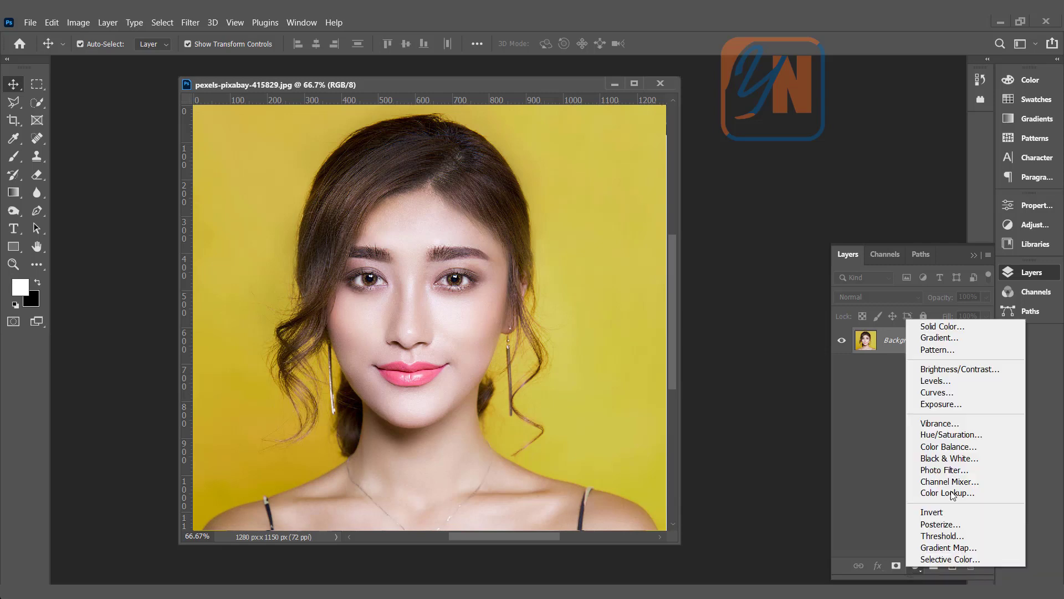
{"action": "left_click", "coordinate": [941, 375]}
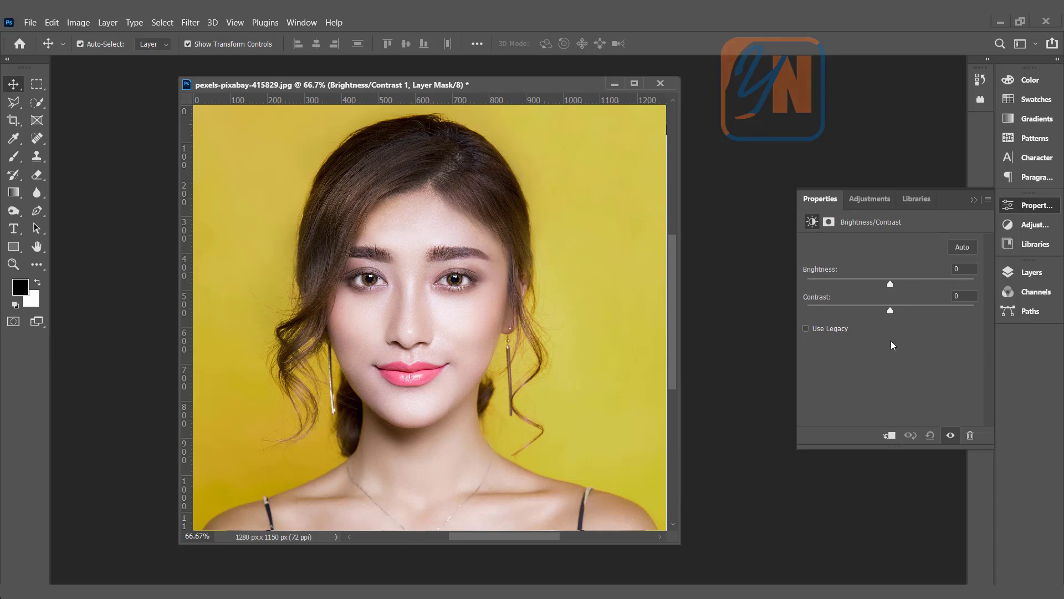
{"action": "left_click", "coordinate": [1033, 275]}
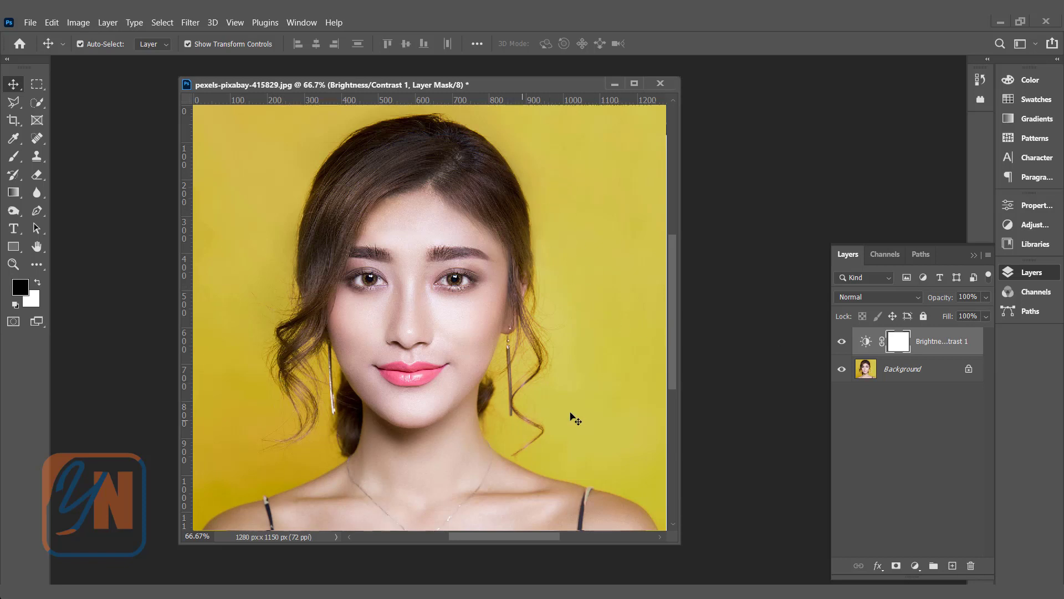
{"action": "left_click_drag", "start_coordinate": [900, 345], "coordinate": [970, 564]}
{"action": "left_click_drag", "start_coordinate": [680, 543], "coordinate": [719, 585]}
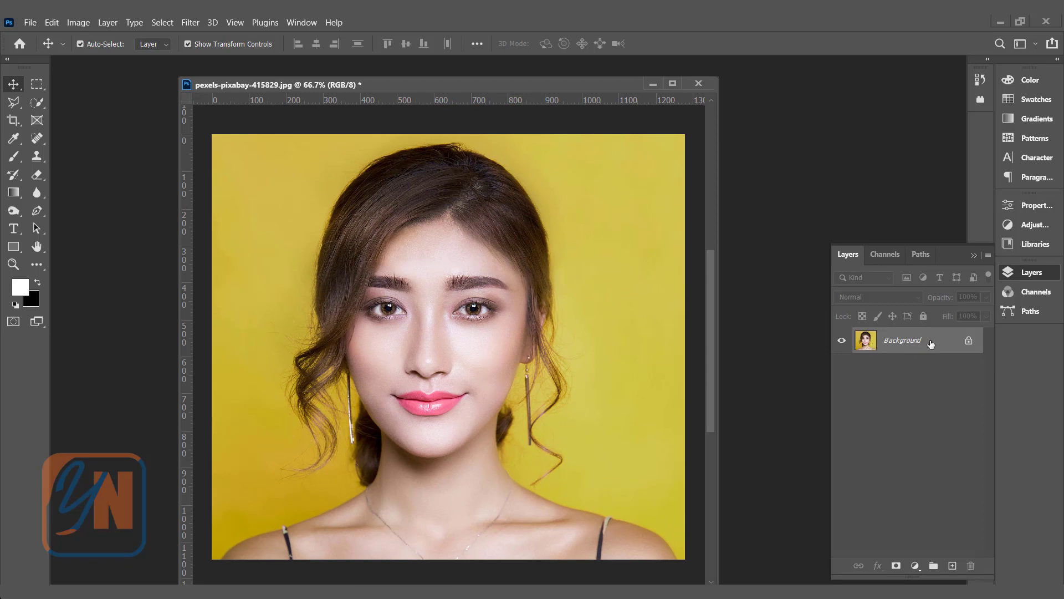
Duplicate Background as Background copy, trying Desaturate on it and then undoing.
{"action": "left_click_drag", "start_coordinate": [915, 344], "coordinate": [953, 566]}
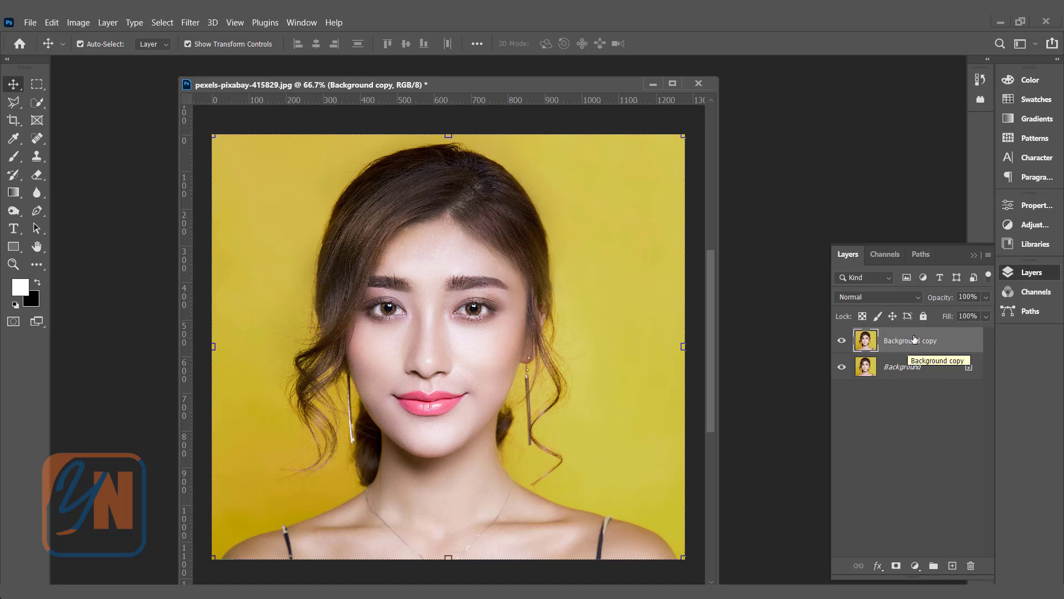
{"action": "left_click", "coordinate": [78, 23]}
{"action": "mouse_move", "coordinate": [211, 57]}
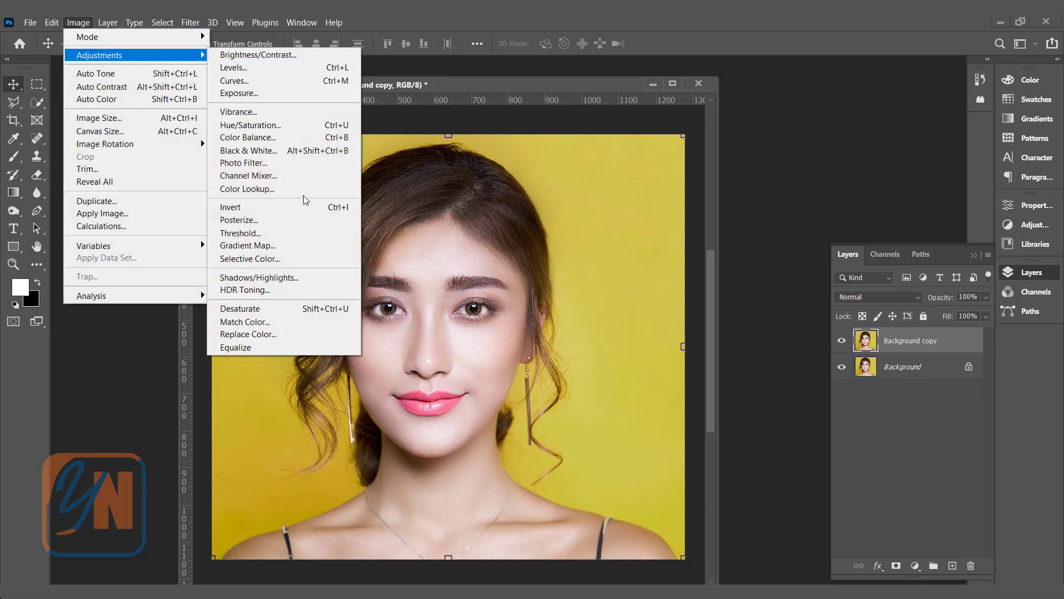
{"action": "left_click", "coordinate": [246, 310]}
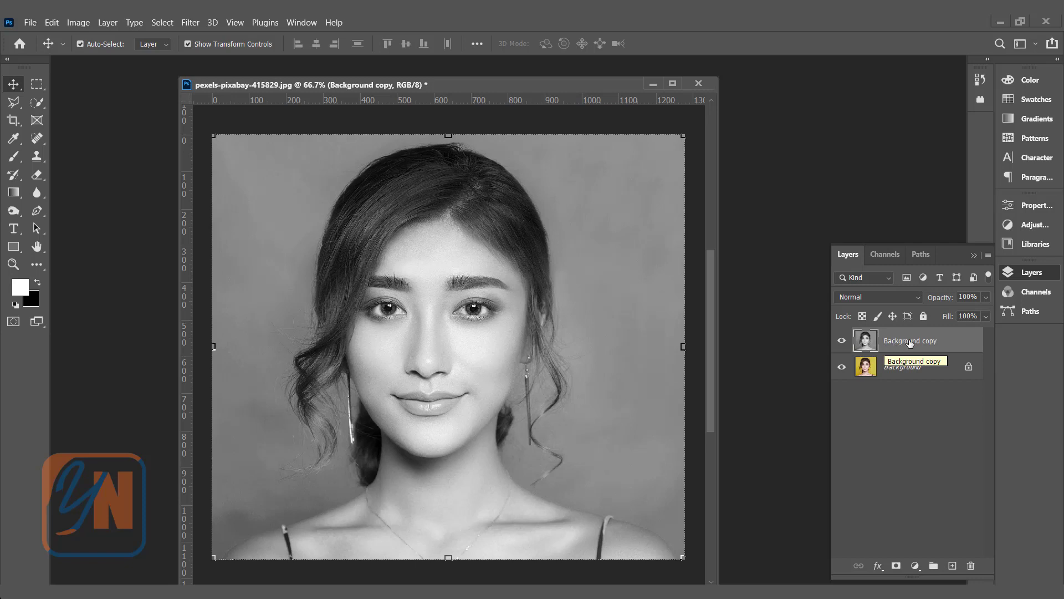
{"action": "key", "text": "ctrl+z"}
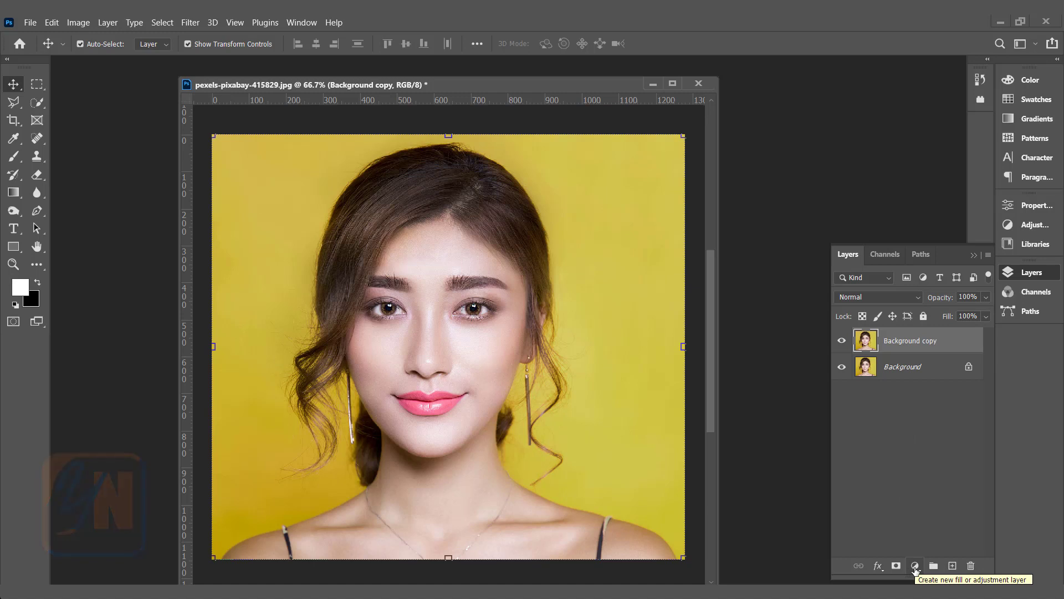
Add a Hue/Saturation 1 adjustment layer, leaving all its values at 0.
{"action": "left_click", "coordinate": [915, 566]}
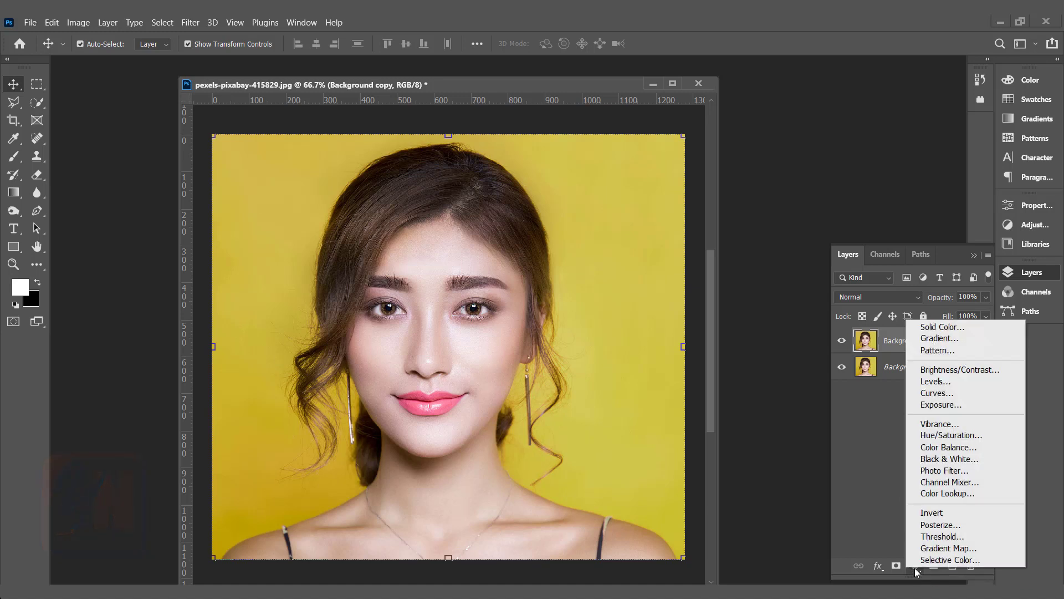
{"action": "left_click", "coordinate": [963, 441]}
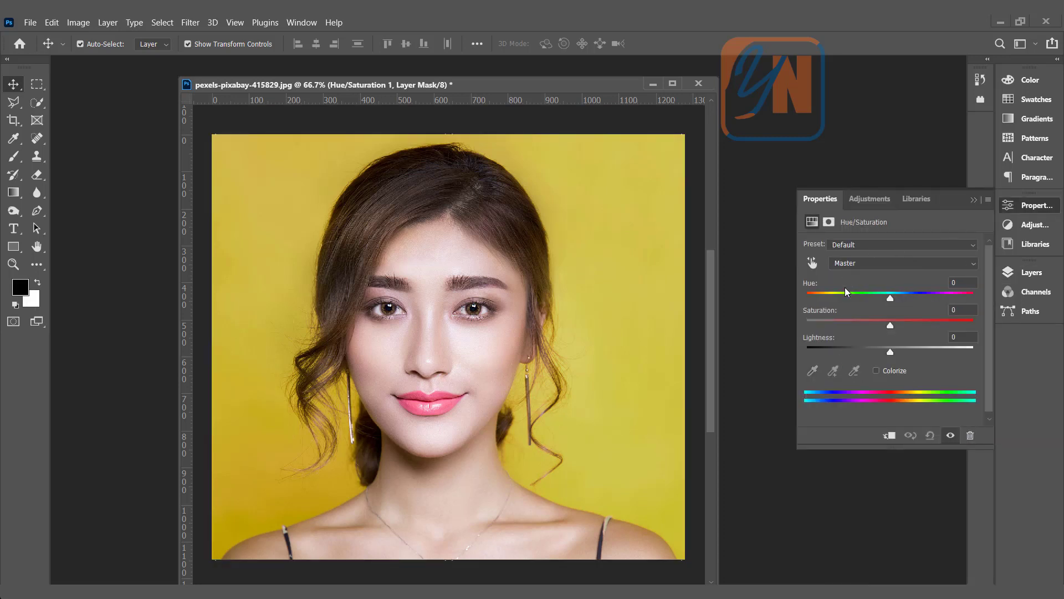
{"action": "left_click", "coordinate": [830, 222]}
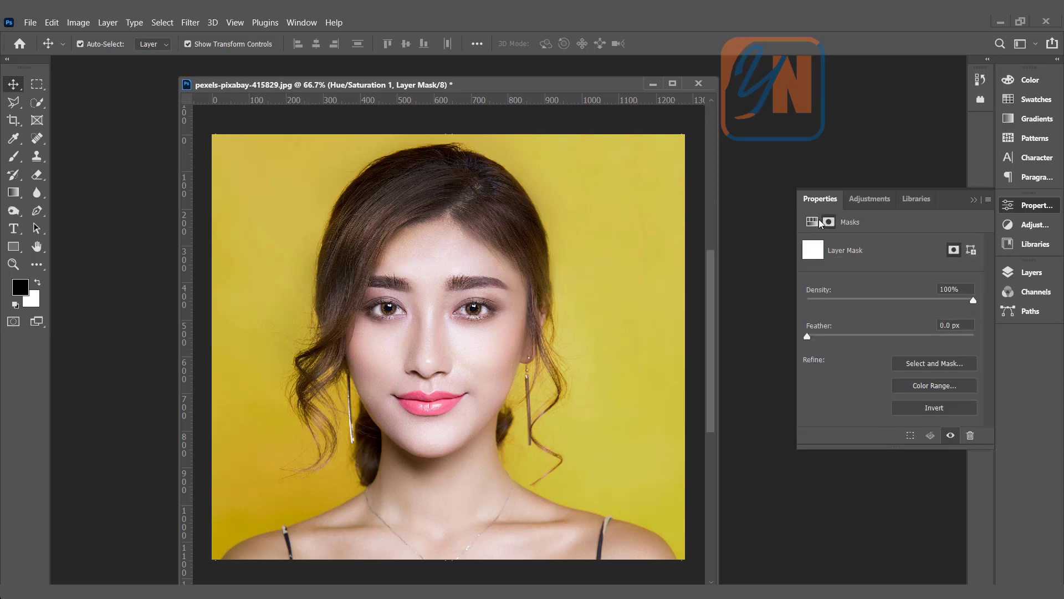
{"action": "left_click", "coordinate": [813, 222]}
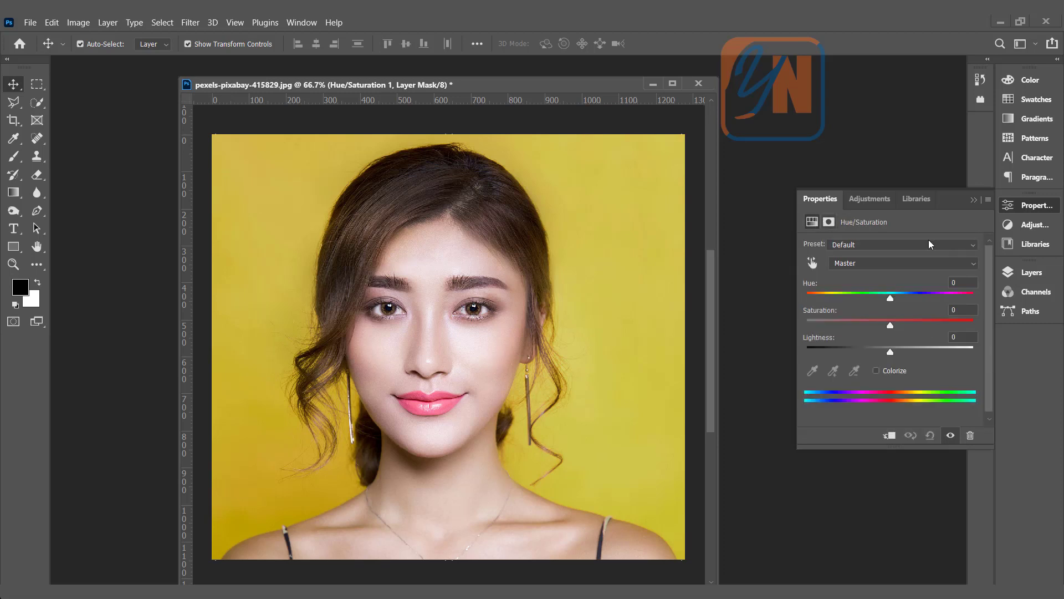
Check the Hue/Saturation 1 mask settings, collapse the Properties panel and open the Window menu.
{"action": "left_click", "coordinate": [1033, 273]}
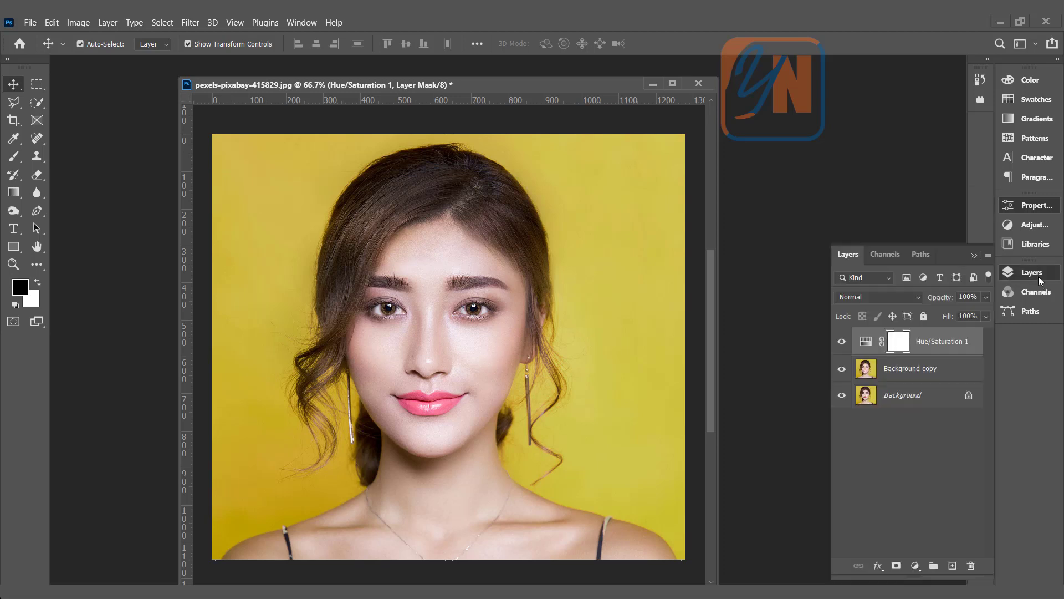
{"action": "double_click", "coordinate": [899, 343]}
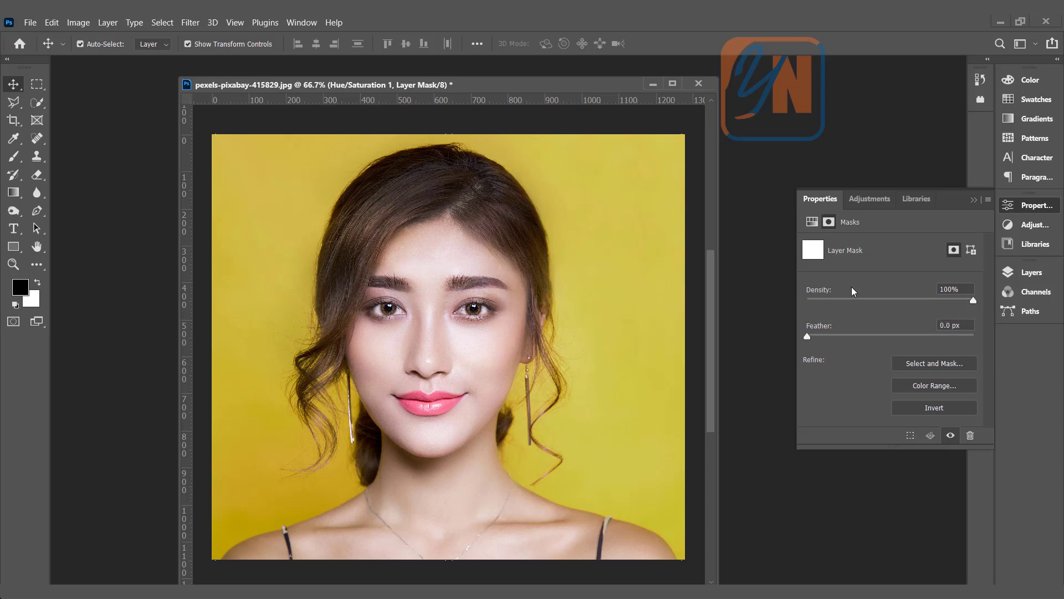
{"action": "left_click", "coordinate": [813, 222]}
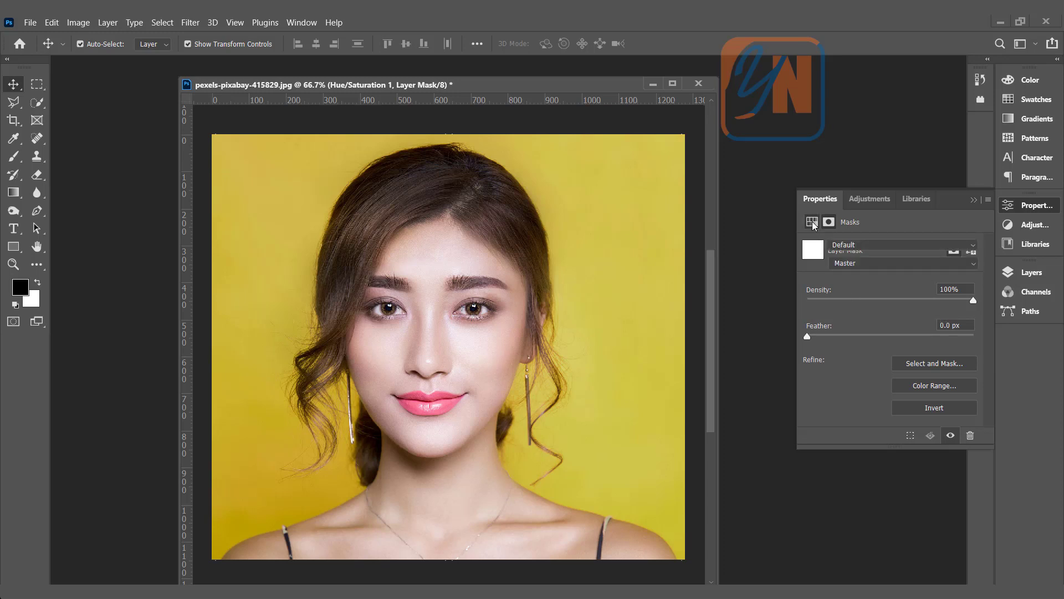
{"action": "left_click", "coordinate": [974, 200]}
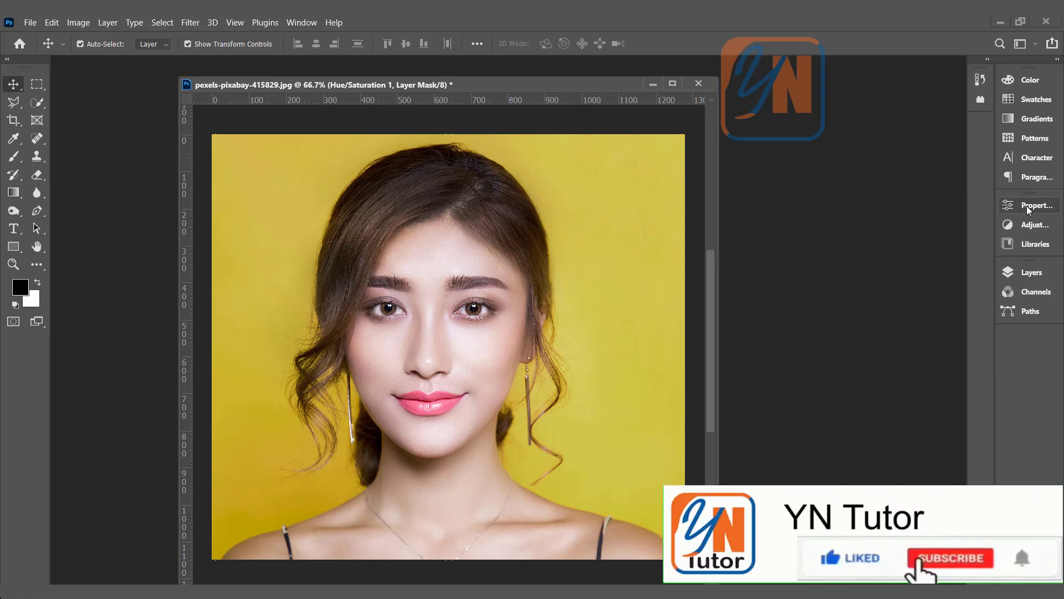
{"action": "left_click", "coordinate": [301, 24]}
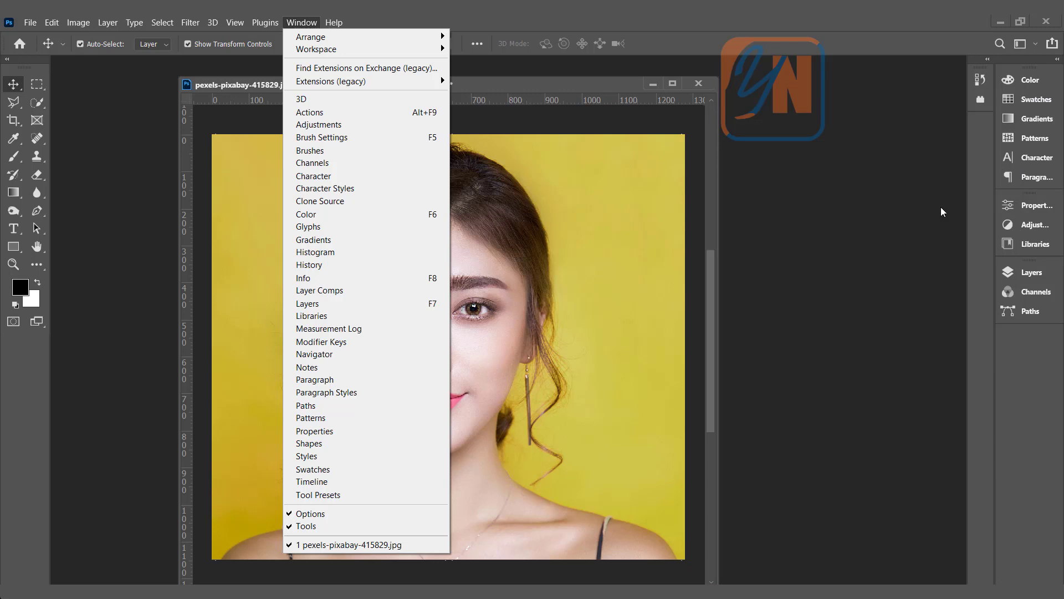
Set Hue/Saturation 1 Saturation to -100, then select the Background copy layer.
{"action": "left_click", "coordinate": [977, 239]}
{"action": "left_click", "coordinate": [1028, 272]}
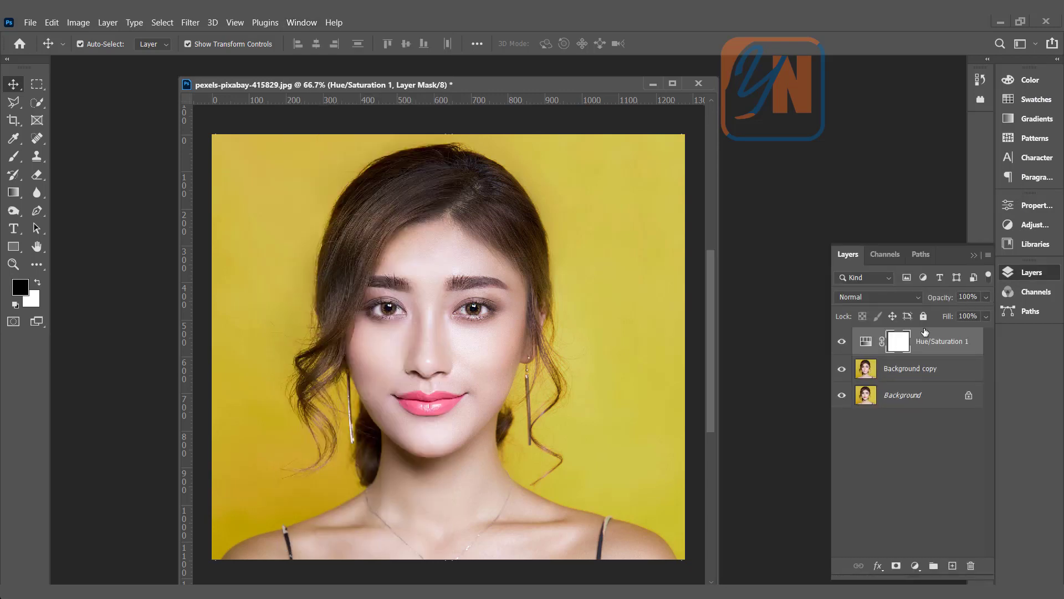
{"action": "double_click", "coordinate": [867, 344]}
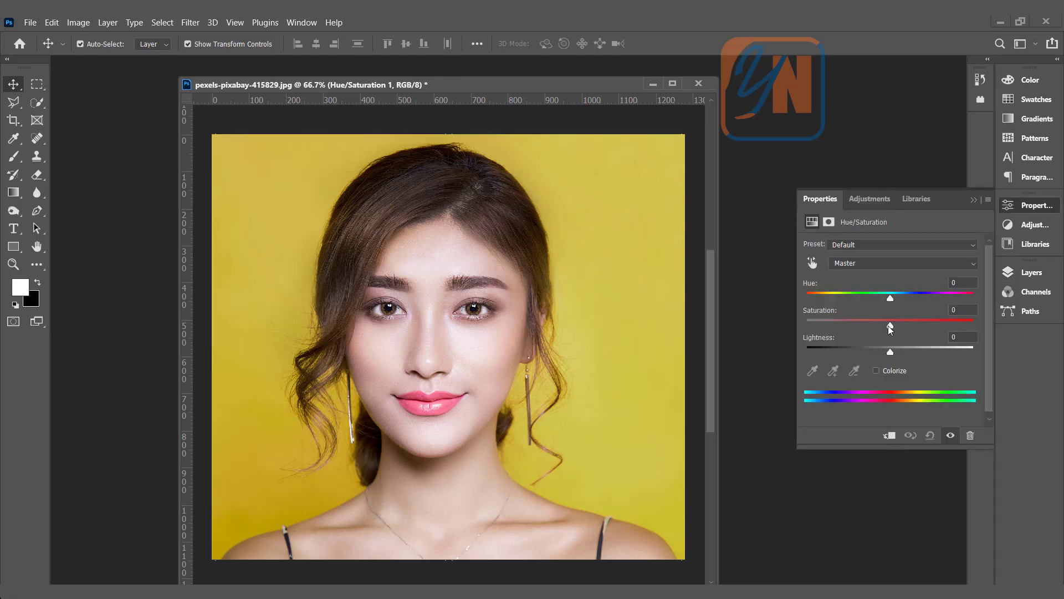
{"action": "left_click_drag", "start_coordinate": [891, 326], "coordinate": [754, 320]}
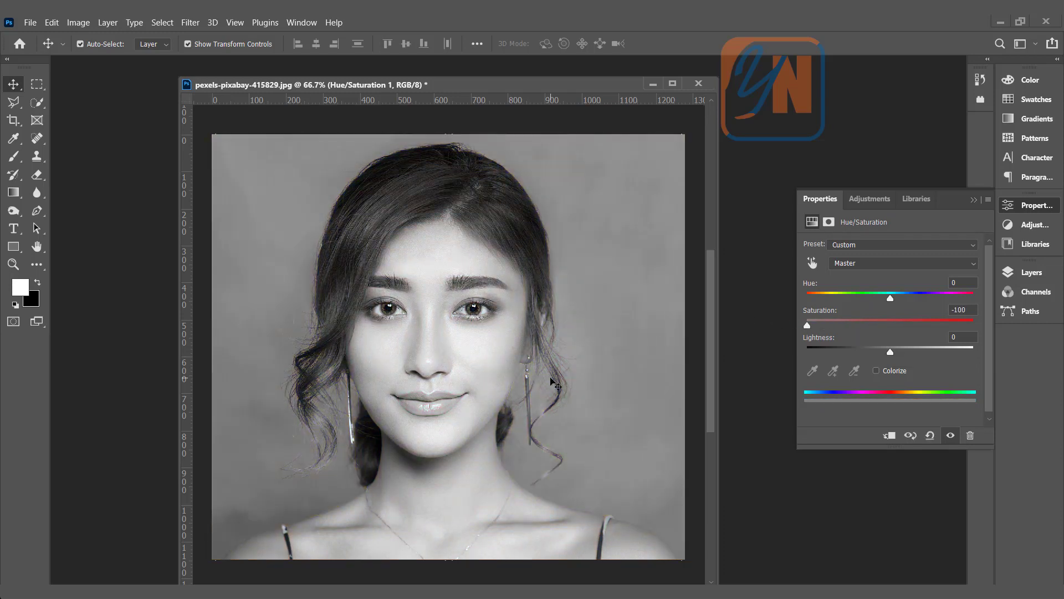
{"action": "left_click", "coordinate": [1030, 271]}
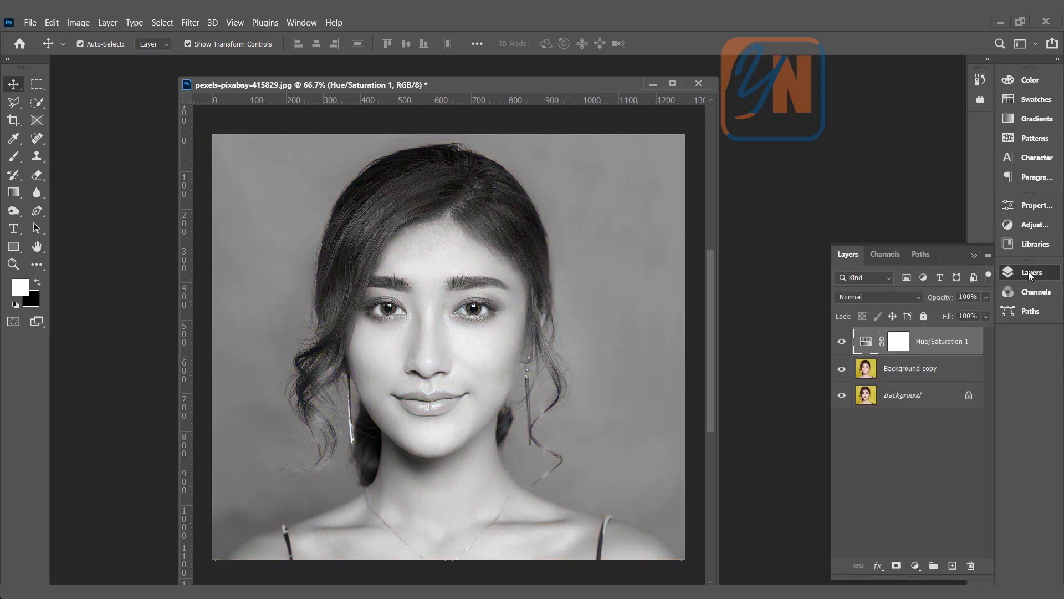
{"action": "left_click", "coordinate": [900, 346]}
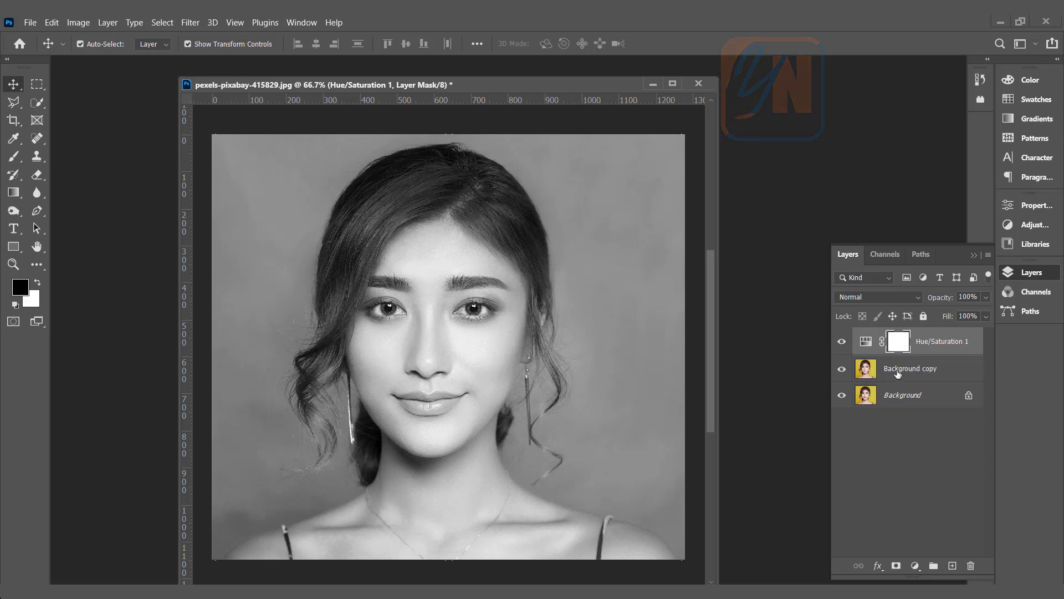
{"action": "left_click", "coordinate": [899, 375]}
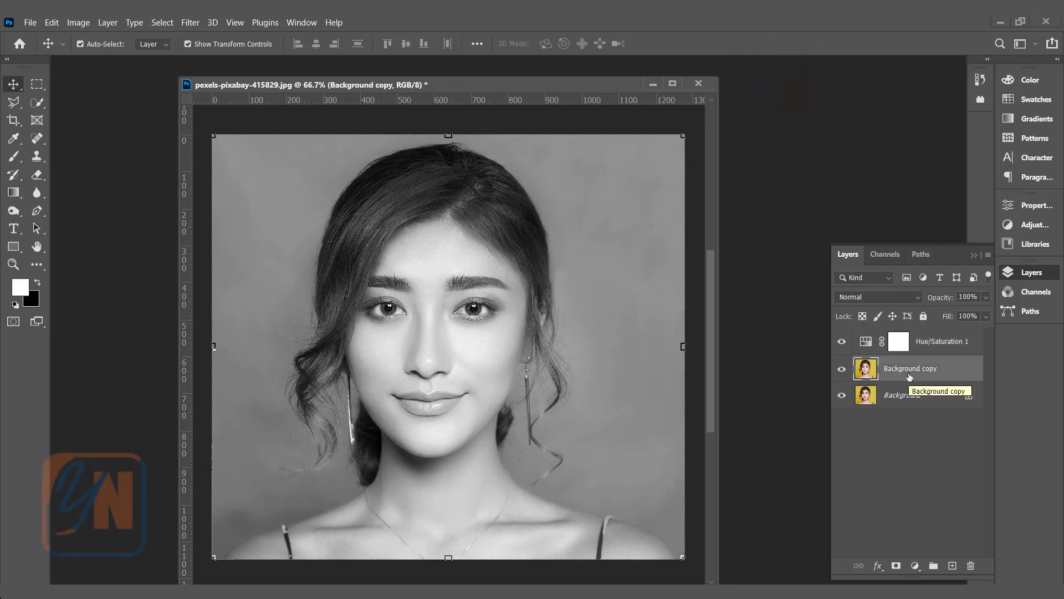
Invert the Background copy layer into a grey negative via Image > Adjustments > Invert.
{"action": "left_click", "coordinate": [79, 22]}
{"action": "mouse_move", "coordinate": [82, 62]}
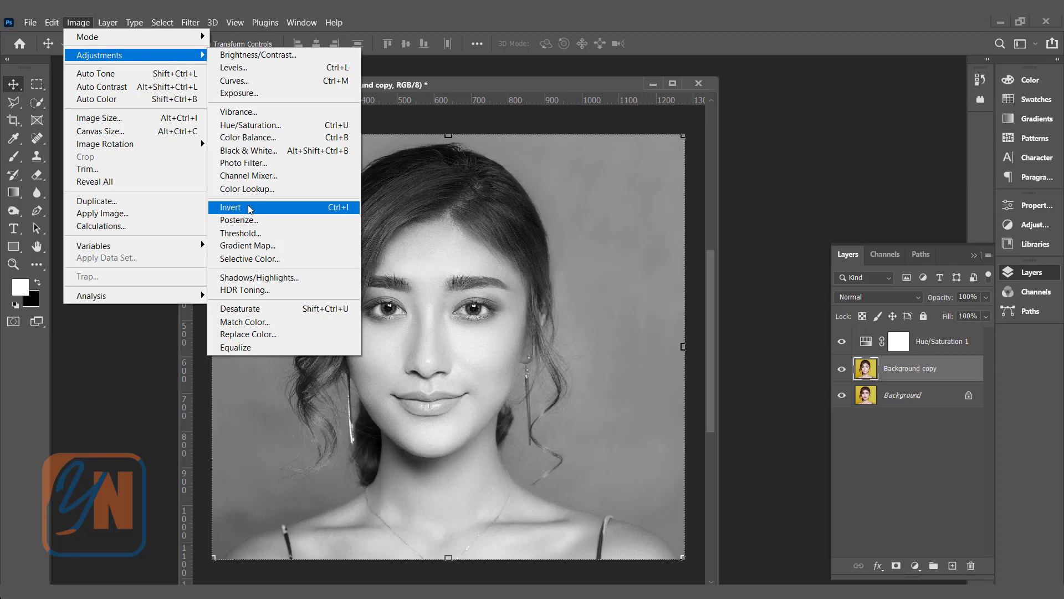
{"action": "left_click", "coordinate": [343, 213]}
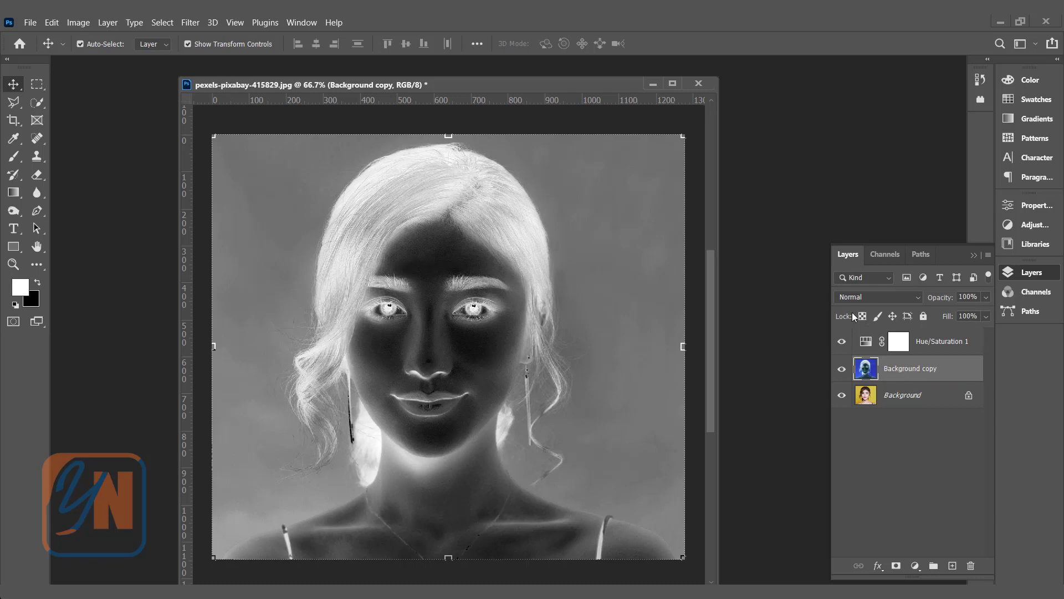
{"action": "left_click", "coordinate": [886, 296]}
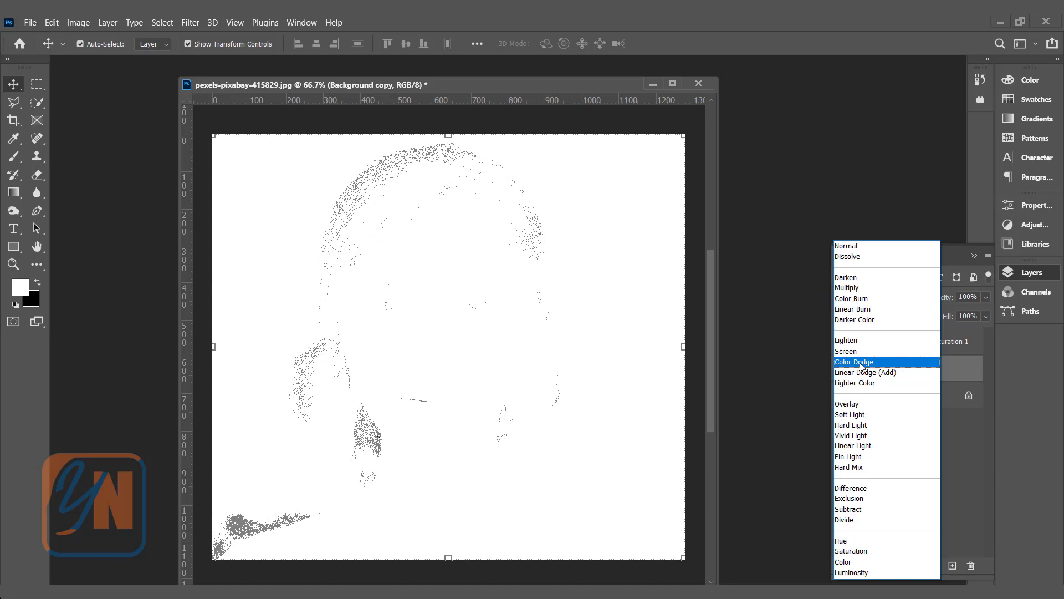
Set the Background copy blend mode to Color Dodge.
{"action": "left_click", "coordinate": [861, 363]}
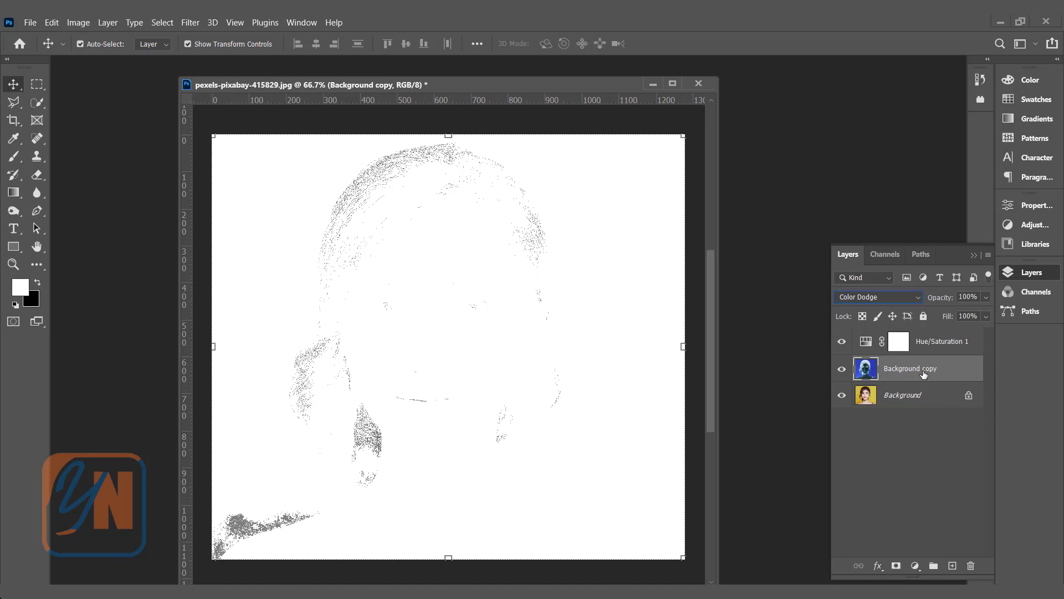
Apply a 30-pixel Gaussian Blur to Background copy.
{"action": "left_click", "coordinate": [192, 25]}
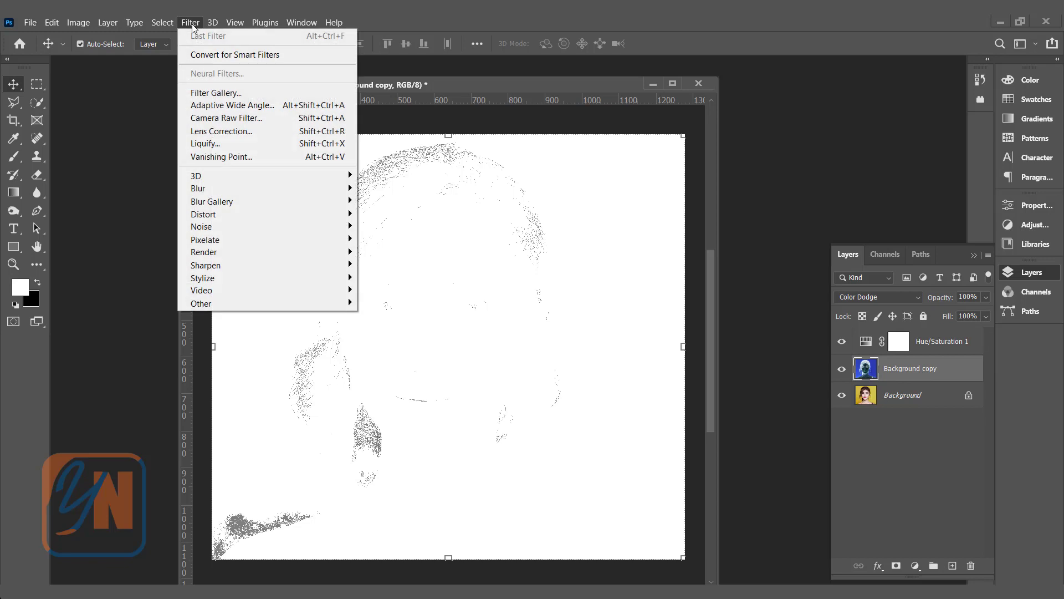
{"action": "mouse_move", "coordinate": [335, 189]}
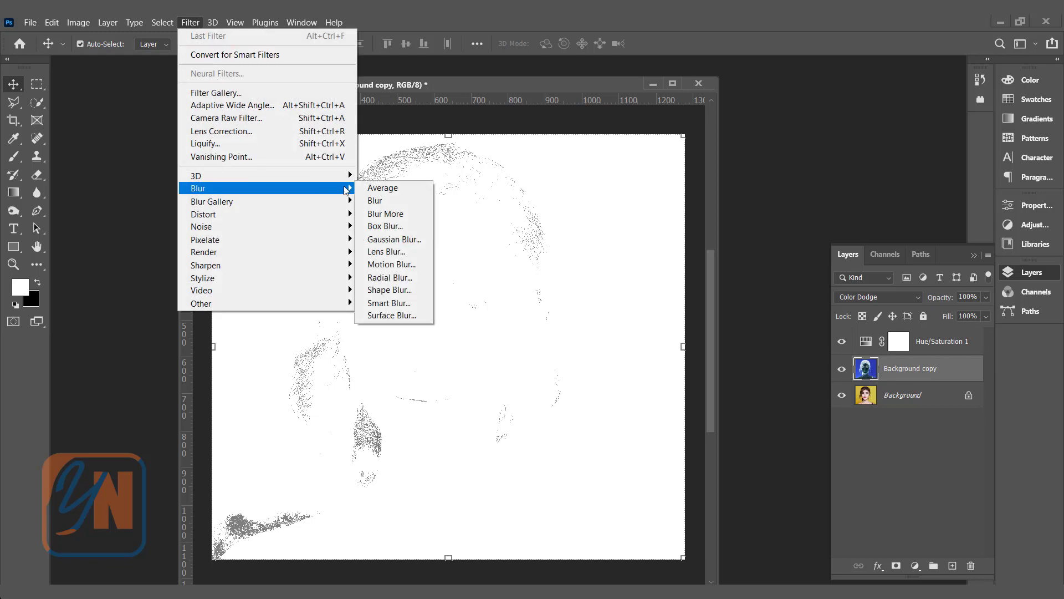
{"action": "left_click", "coordinate": [391, 242]}
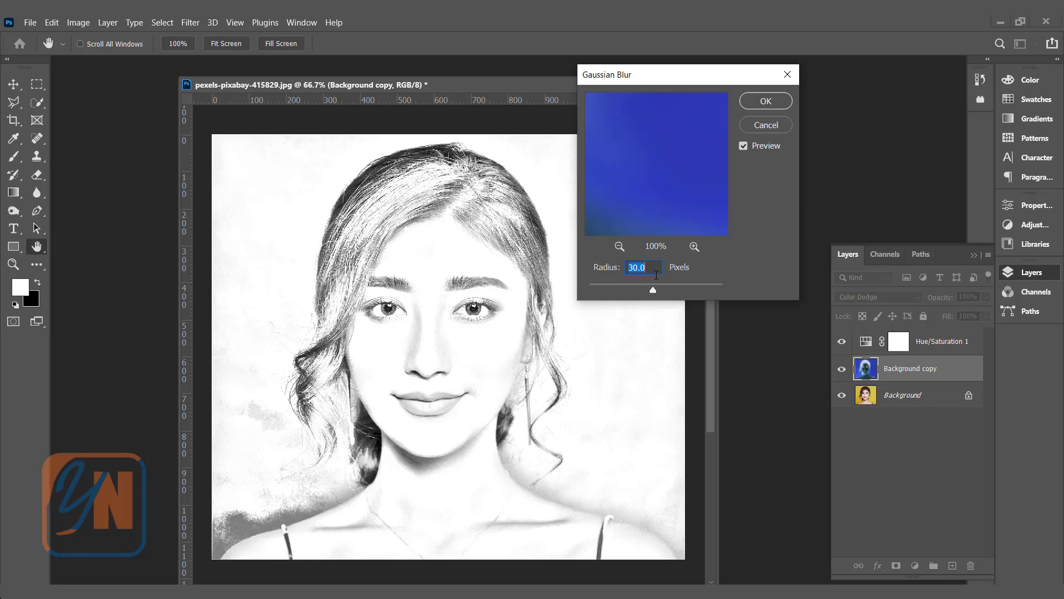
{"action": "left_click", "coordinate": [764, 104]}
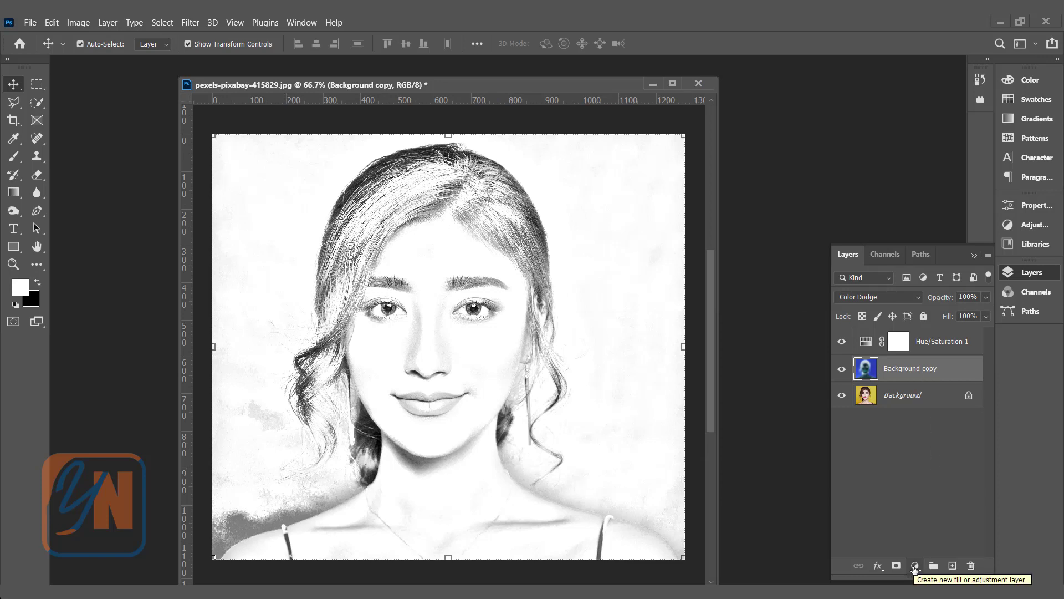
Add a Levels 1 adjustment layer with the midtone slider moved right to darken the lines.
{"action": "left_click", "coordinate": [914, 566]}
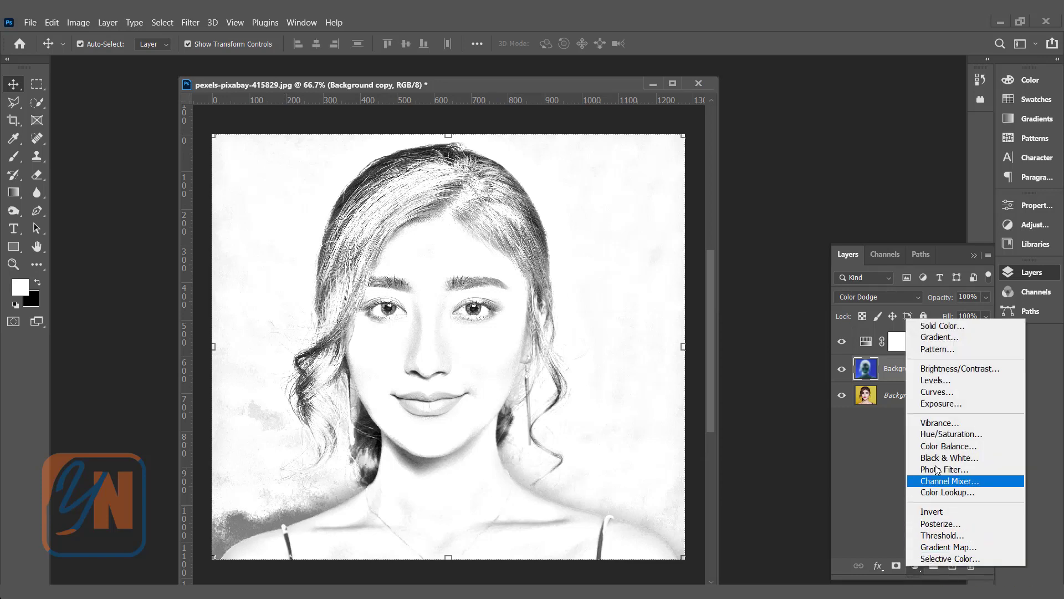
{"action": "left_click", "coordinate": [936, 380]}
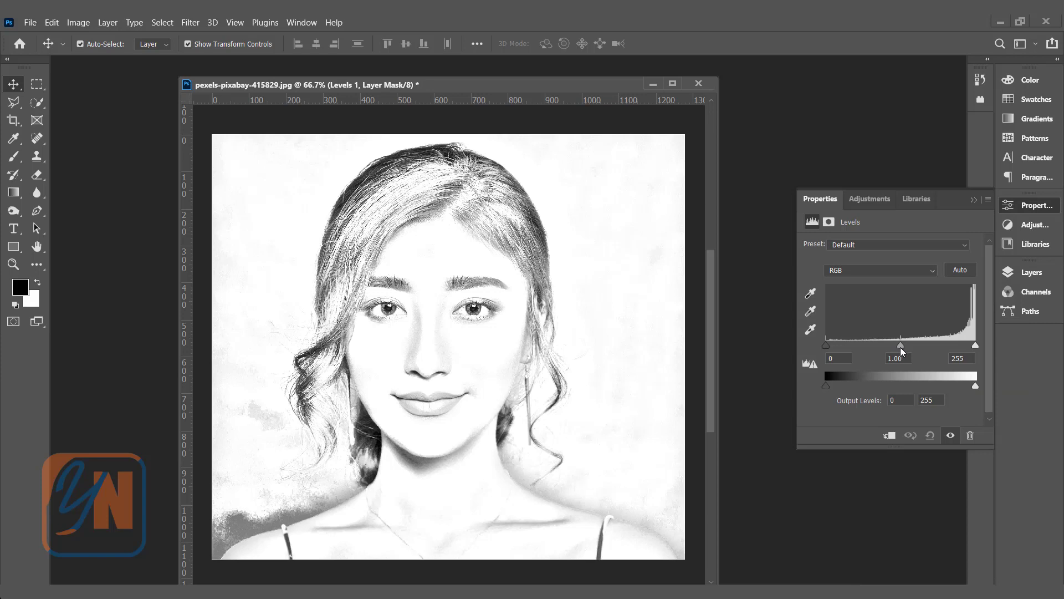
{"action": "left_click_drag", "start_coordinate": [902, 351], "coordinate": [923, 350]}
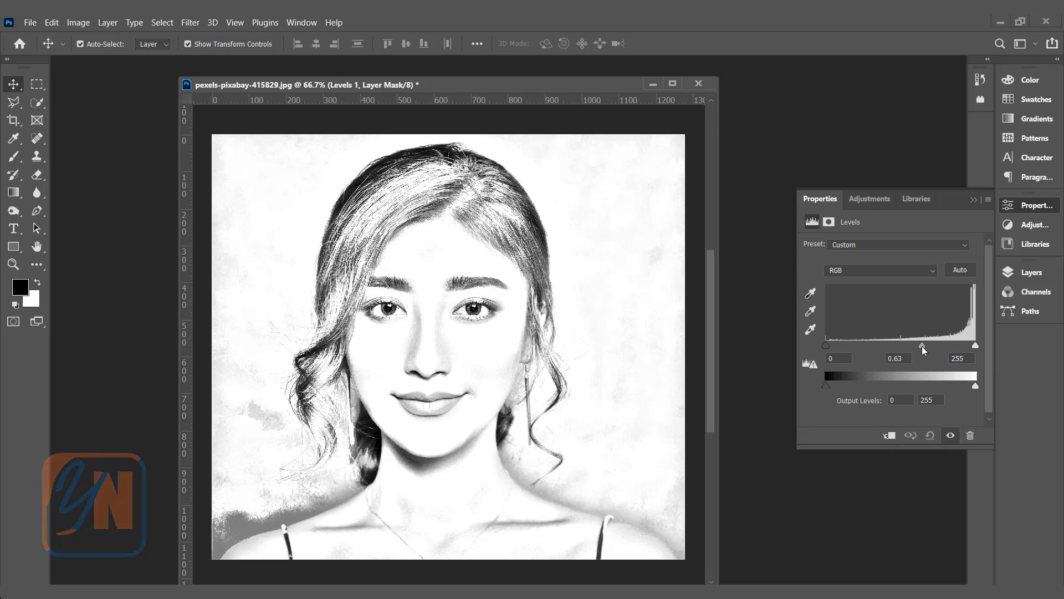
{"action": "left_click", "coordinate": [1033, 272]}
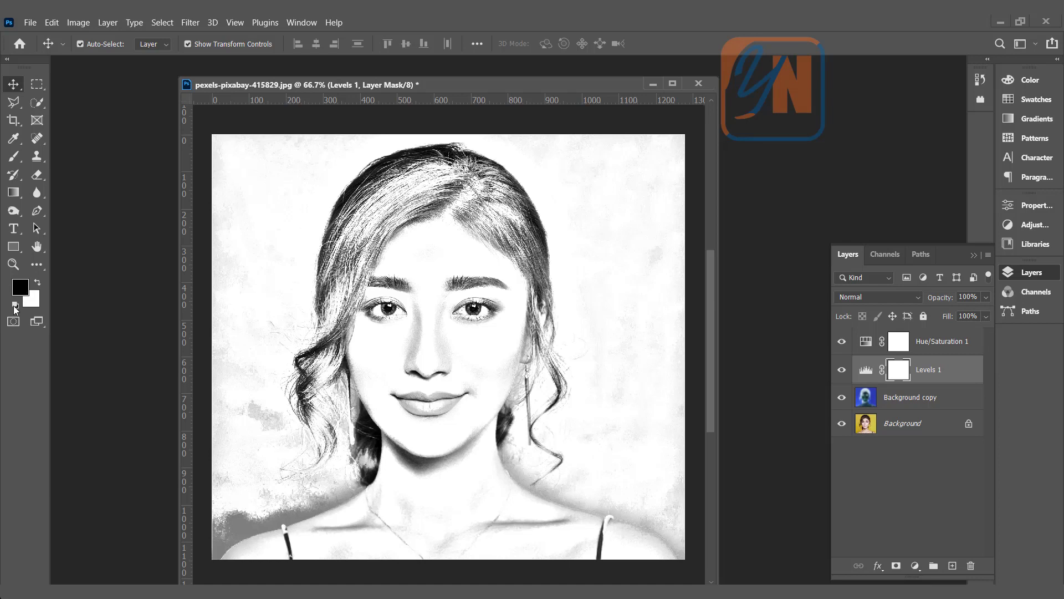
Set up a black, 200 px Brush with 0% hardness.
{"action": "left_click", "coordinate": [38, 282]}
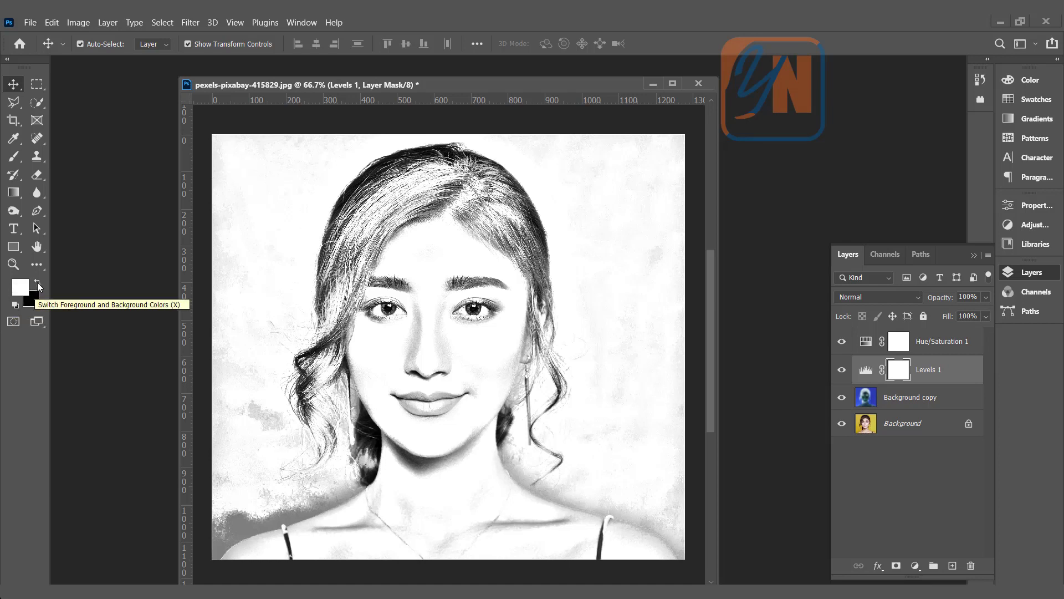
{"action": "left_click", "coordinate": [38, 283]}
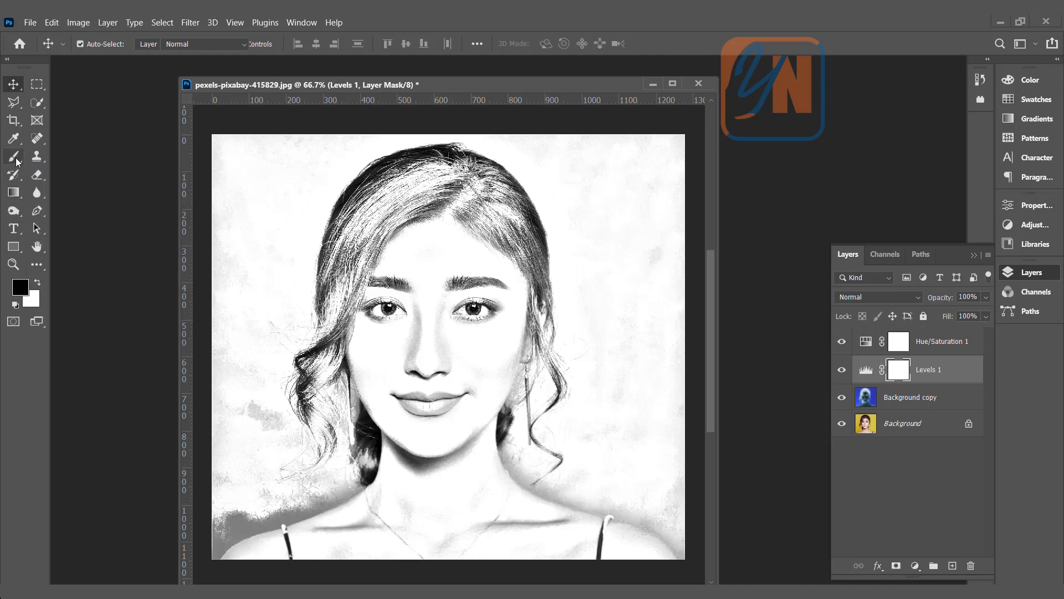
{"action": "left_click", "coordinate": [18, 162]}
{"action": "left_click", "coordinate": [95, 44]}
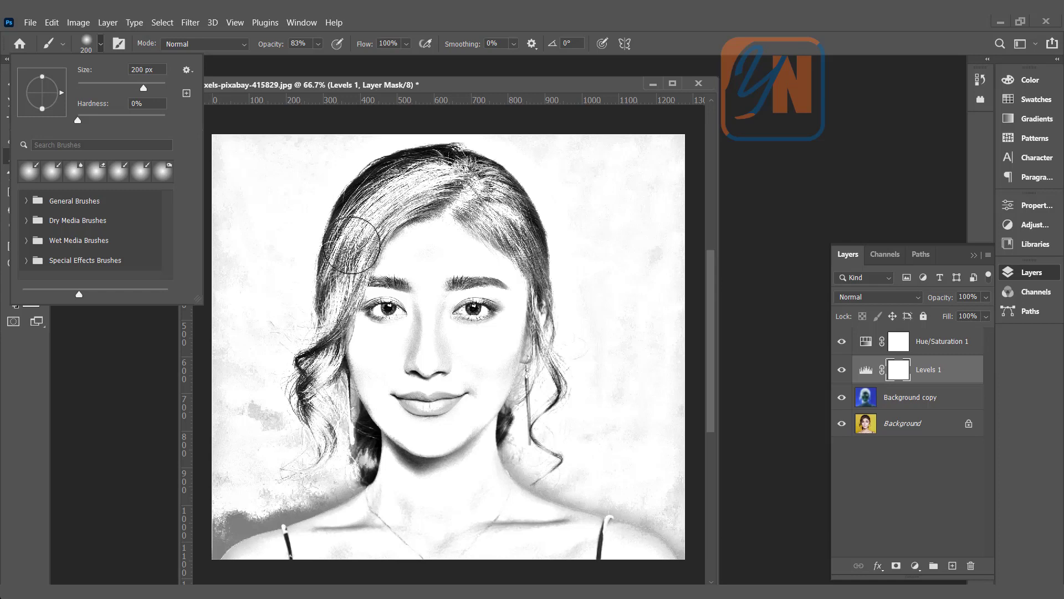
{"action": "left_click", "coordinate": [331, 91]}
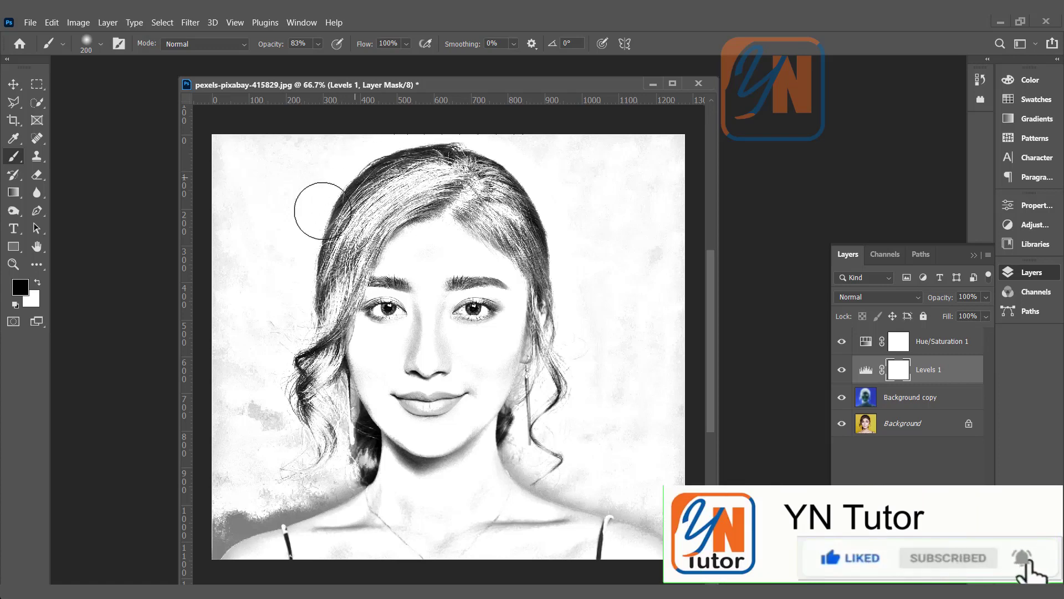
Paint black on the Levels 1 mask over the left hair and top of the head, then check the mask.
{"action": "mouse_move", "coordinate": [294, 395]}
{"action": "left_mouse_down"}
{"action": "mouse_move", "coordinate": [315, 450]}
{"action": "mouse_move", "coordinate": [339, 347]}
{"action": "mouse_move", "coordinate": [326, 353]}
{"action": "mouse_move", "coordinate": [323, 421]}
{"action": "left_mouse_up"}
{"action": "mouse_move", "coordinate": [557, 211]}
{"action": "left_mouse_down"}
{"action": "mouse_move", "coordinate": [509, 166]}
{"action": "mouse_move", "coordinate": [451, 146]}
{"action": "mouse_move", "coordinate": [394, 152]}
{"action": "left_mouse_up"}
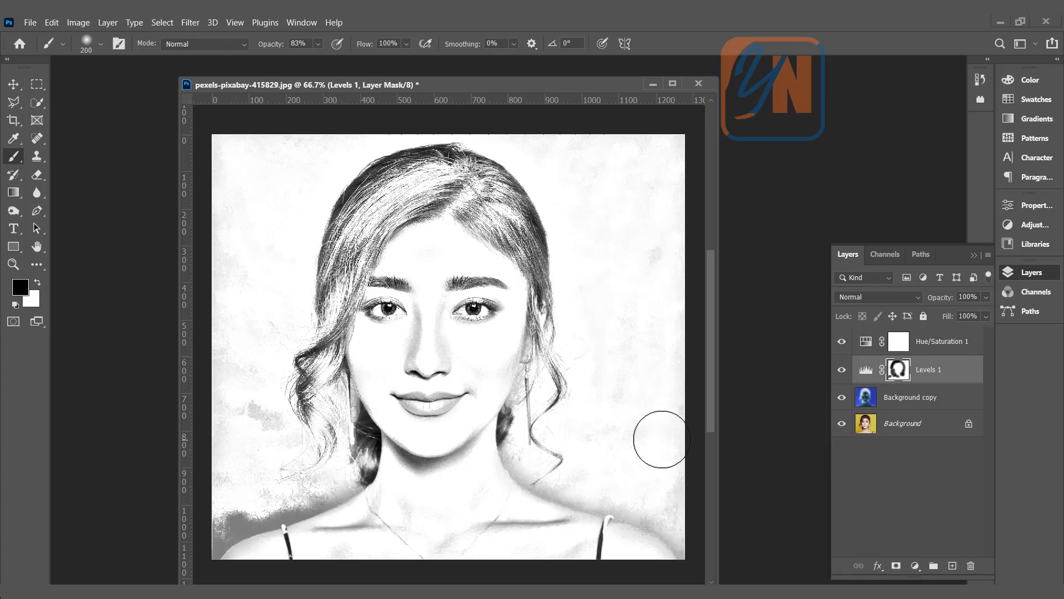
{"action": "left_click", "coordinate": [898, 371], "text": "alt"}
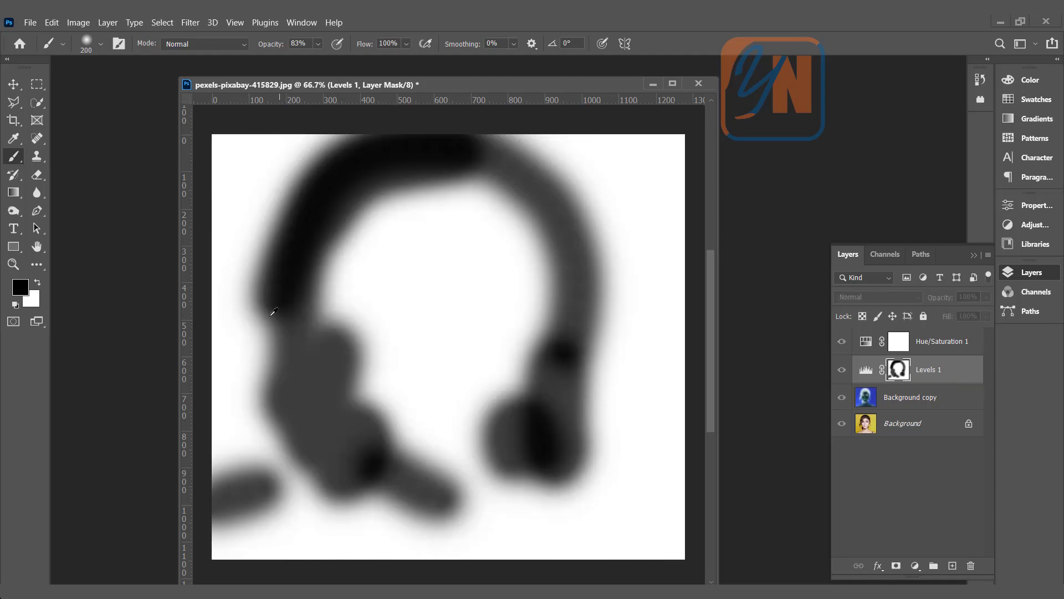
{"action": "left_click", "coordinate": [900, 370], "text": "alt"}
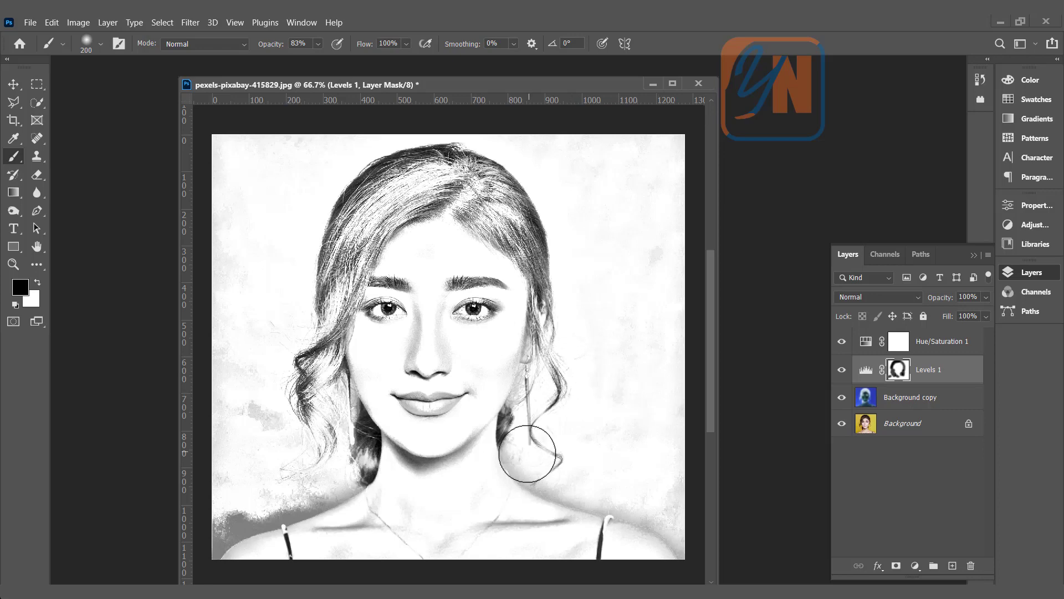
{"action": "scroll", "coordinate": [417, 432], "scroll_direction": "up", "scroll_amount": 1}
{"action": "scroll", "coordinate": [419, 428], "scroll_direction": "up", "scroll_amount": 3}
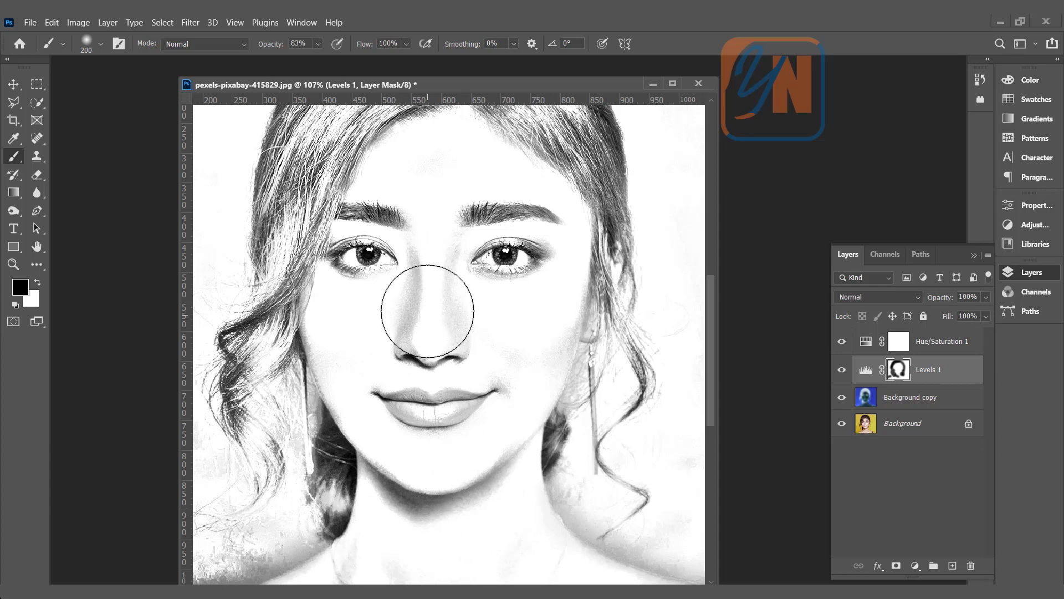
Duplicate the Background layer as Background copy 2.
{"action": "left_click", "coordinate": [927, 425]}
{"action": "key", "text": "x"}
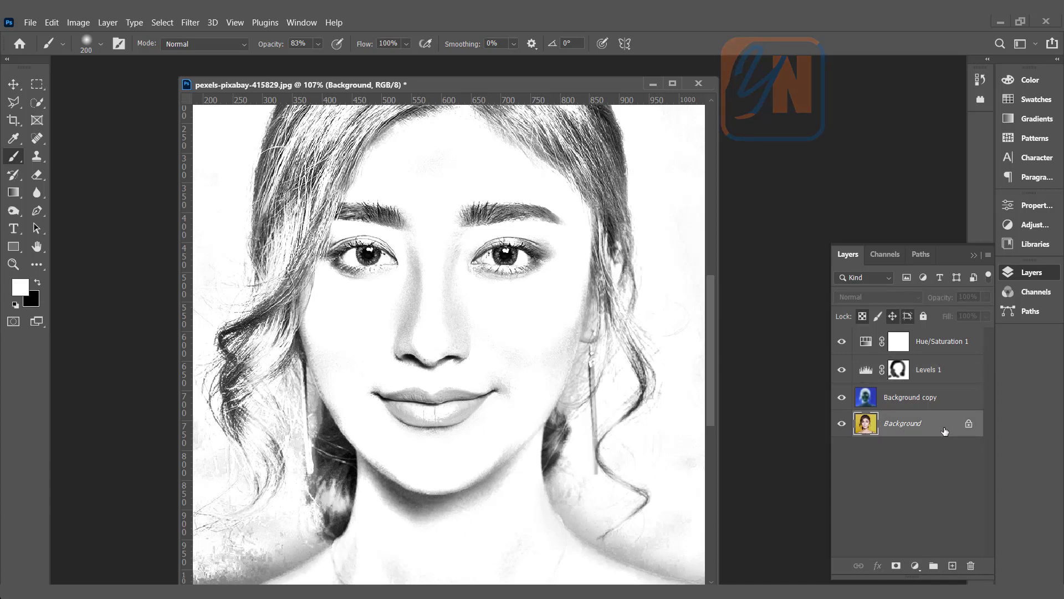
{"action": "left_click_drag", "start_coordinate": [941, 430], "coordinate": [952, 566]}
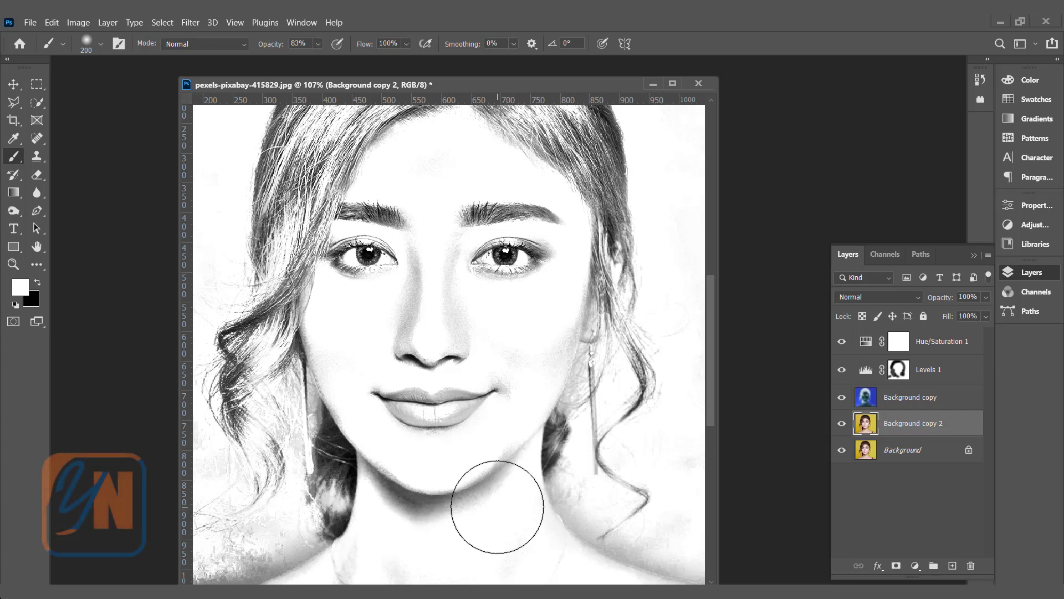
Blur the shading beside the nose and under the lower lip.
{"action": "left_click", "coordinate": [38, 195]}
{"action": "left_click", "coordinate": [84, 192]}
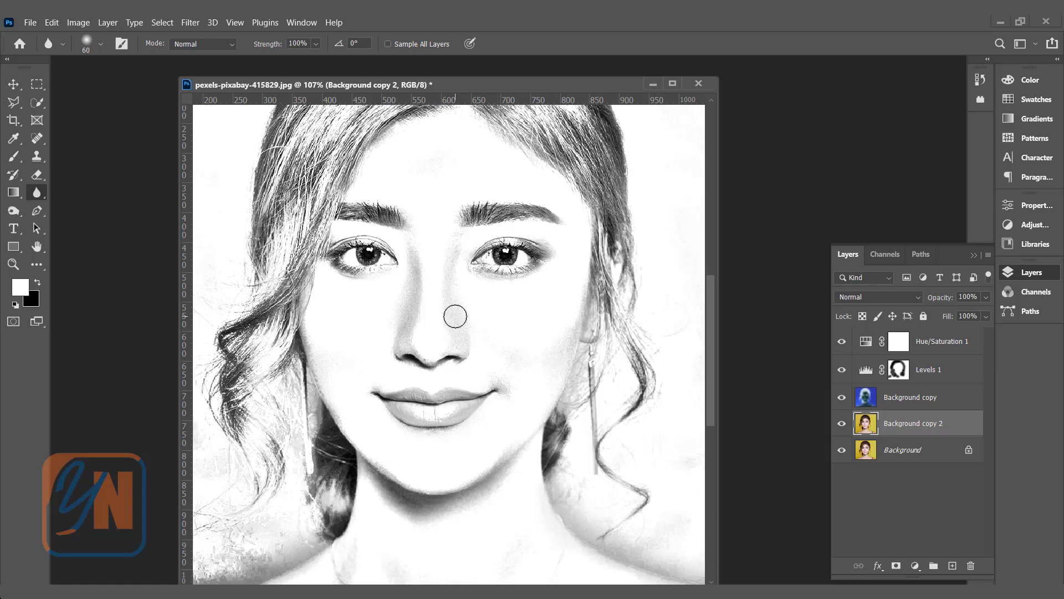
{"action": "mouse_move", "coordinate": [456, 316]}
{"action": "left_mouse_down"}
{"action": "mouse_move", "coordinate": [456, 280]}
{"action": "mouse_move", "coordinate": [466, 357]}
{"action": "mouse_move", "coordinate": [465, 335]}
{"action": "mouse_move", "coordinate": [461, 354]}
{"action": "mouse_move", "coordinate": [434, 369]}
{"action": "mouse_move", "coordinate": [398, 353]}
{"action": "mouse_move", "coordinate": [412, 227]}
{"action": "mouse_move", "coordinate": [406, 256]}
{"action": "mouse_move", "coordinate": [412, 239]}
{"action": "mouse_move", "coordinate": [441, 263]}
{"action": "mouse_move", "coordinate": [458, 236]}
{"action": "mouse_move", "coordinate": [434, 279]}
{"action": "mouse_move", "coordinate": [439, 338]}
{"action": "mouse_move", "coordinate": [564, 309]}
{"action": "mouse_move", "coordinate": [586, 287]}
{"action": "mouse_move", "coordinate": [552, 374]}
{"action": "mouse_move", "coordinate": [570, 329]}
{"action": "left_mouse_up"}
{"action": "scroll", "coordinate": [530, 404], "scroll_direction": "up", "scroll_amount": 3}
{"action": "mouse_move", "coordinate": [330, 418]}
{"action": "left_mouse_down"}
{"action": "mouse_move", "coordinate": [362, 444]}
{"action": "mouse_move", "coordinate": [465, 448]}
{"action": "mouse_move", "coordinate": [358, 457]}
{"action": "mouse_move", "coordinate": [483, 500]}
{"action": "mouse_move", "coordinate": [555, 466]}
{"action": "mouse_move", "coordinate": [536, 439]}
{"action": "mouse_move", "coordinate": [452, 524]}
{"action": "mouse_move", "coordinate": [510, 488]}
{"action": "mouse_move", "coordinate": [405, 547]}
{"action": "mouse_move", "coordinate": [487, 527]}
{"action": "mouse_move", "coordinate": [411, 534]}
{"action": "mouse_move", "coordinate": [343, 512]}
{"action": "mouse_move", "coordinate": [324, 479]}
{"action": "mouse_move", "coordinate": [342, 504]}
{"action": "mouse_move", "coordinate": [275, 474]}
{"action": "mouse_move", "coordinate": [239, 302]}
{"action": "mouse_move", "coordinate": [252, 381]}
{"action": "left_mouse_up"}
{"action": "scroll", "coordinate": [494, 437], "scroll_direction": "down", "scroll_amount": 7}
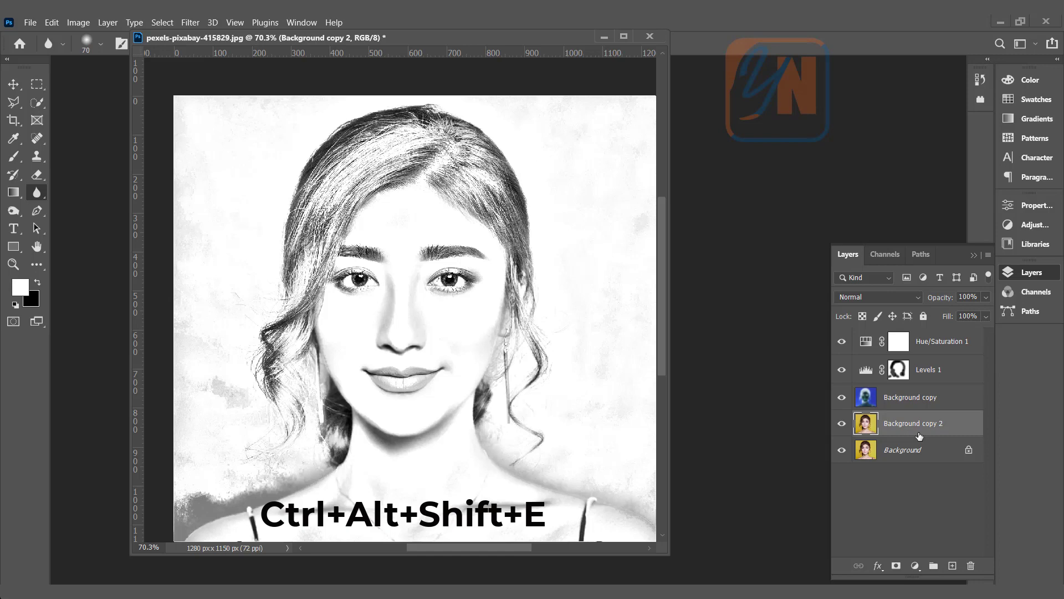
Stamp all visible layers into Layer 1 with Ctrl+Alt+Shift+E and move it to the top.
{"action": "key", "text": "ctrl+alt+shift+e"}
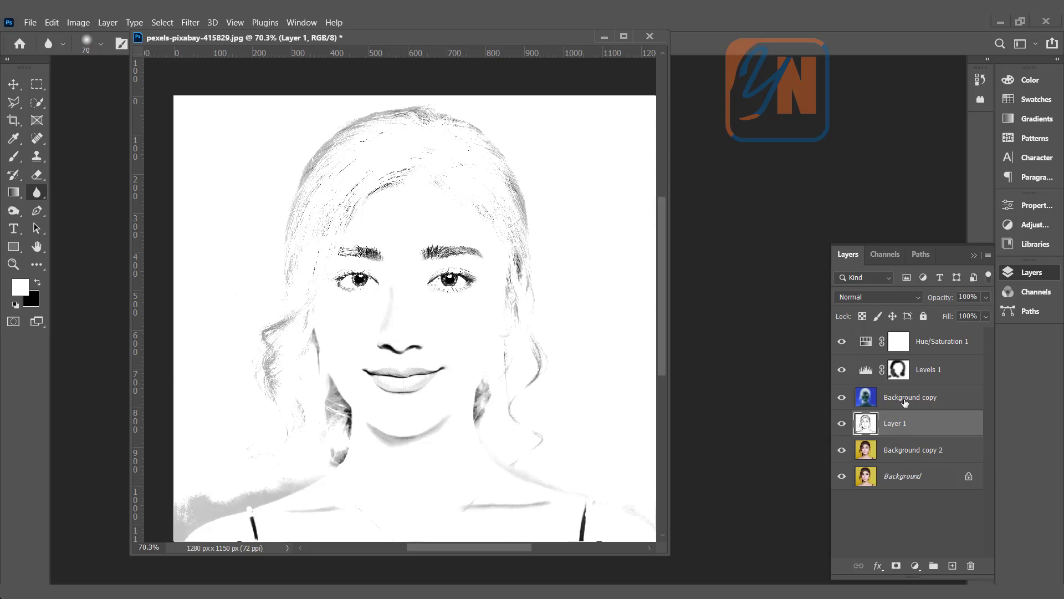
{"action": "left_click_drag", "start_coordinate": [915, 428], "coordinate": [915, 333]}
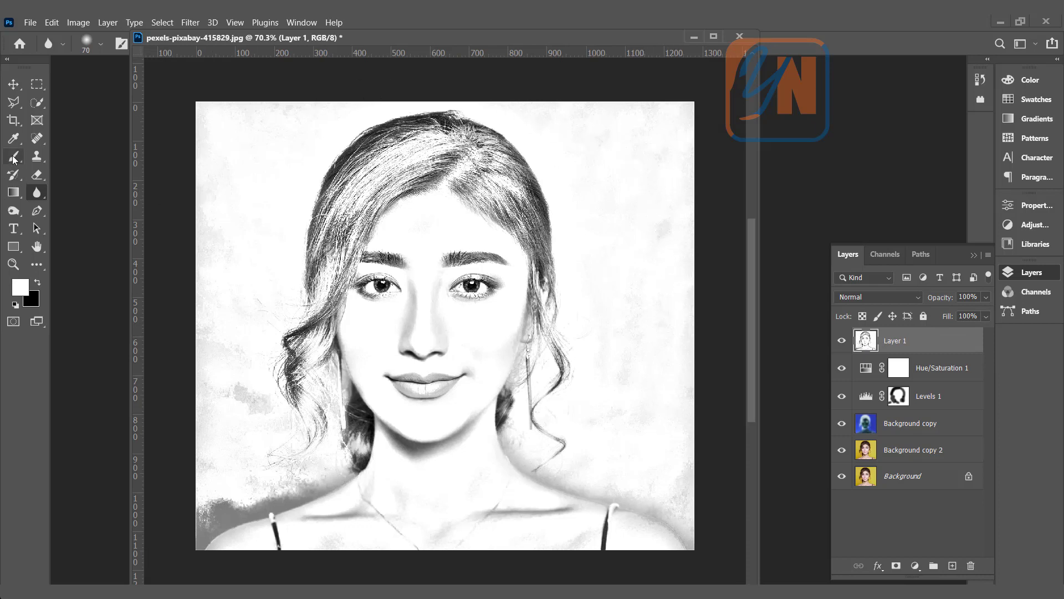
Paint white over the grey background patches at lower left and top right.
{"action": "right_click", "coordinate": [13, 160]}
{"action": "left_click", "coordinate": [20, 287]}
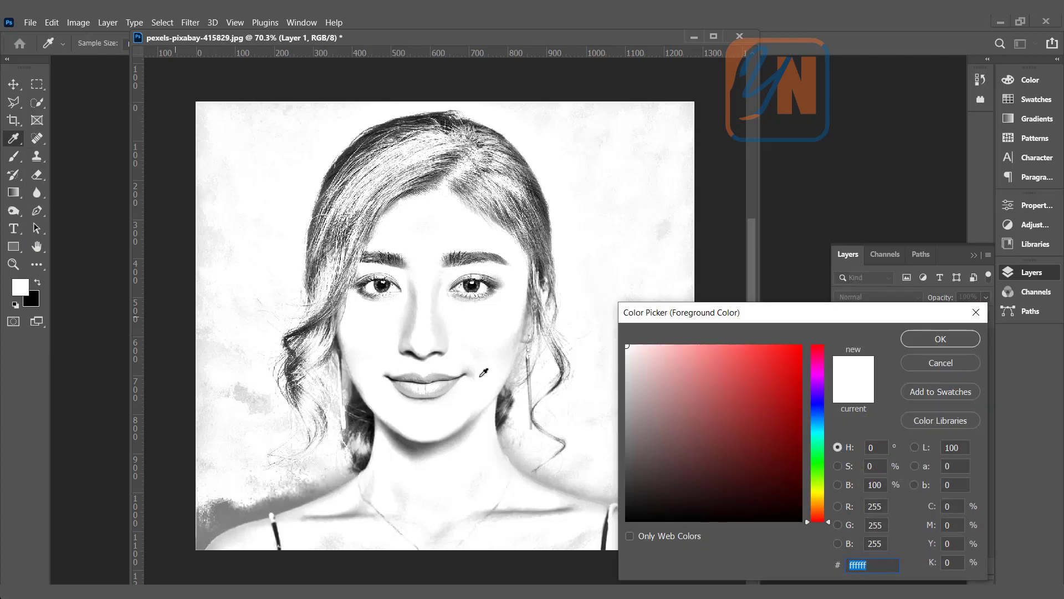
{"action": "left_click", "coordinate": [925, 340]}
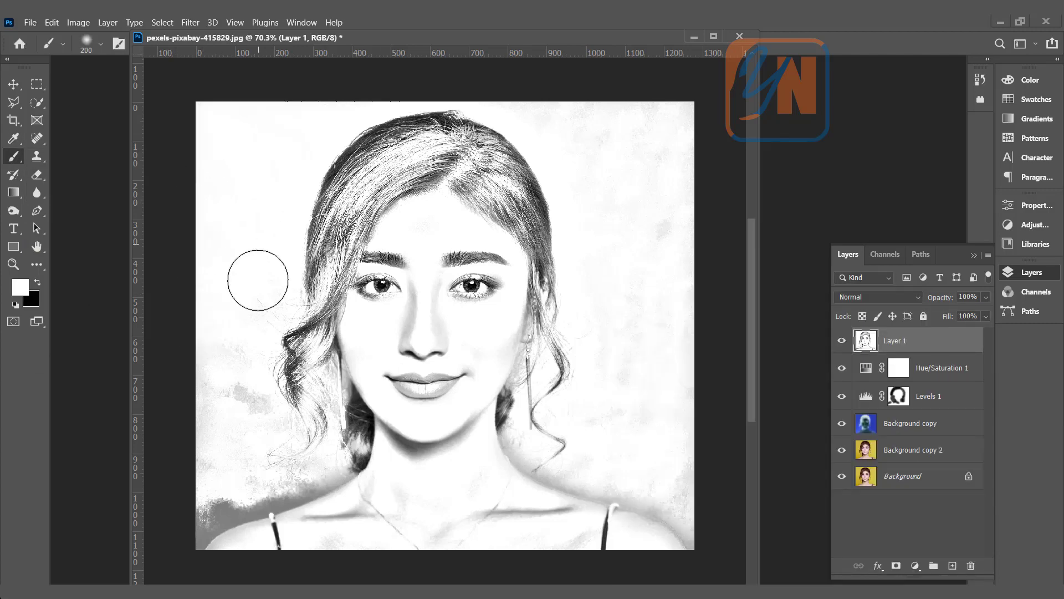
{"action": "mouse_move", "coordinate": [273, 282]}
{"action": "left_mouse_down"}
{"action": "mouse_move", "coordinate": [223, 394]}
{"action": "mouse_move", "coordinate": [190, 427]}
{"action": "mouse_move", "coordinate": [233, 516]}
{"action": "left_mouse_up"}
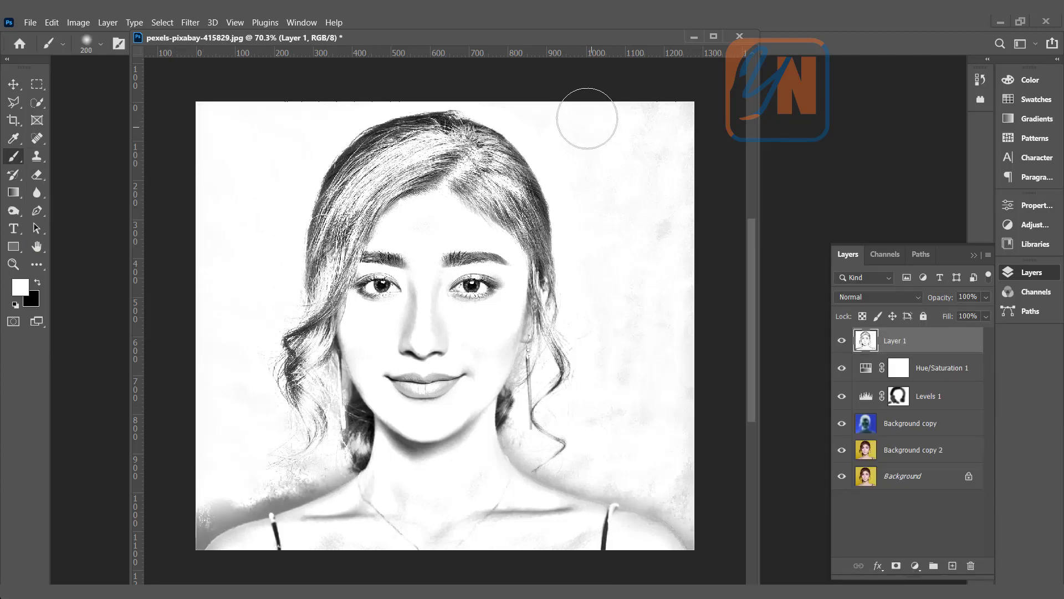
{"action": "mouse_move", "coordinate": [647, 114]}
{"action": "left_mouse_down"}
{"action": "mouse_move", "coordinate": [682, 143]}
{"action": "mouse_move", "coordinate": [692, 109]}
{"action": "mouse_move", "coordinate": [679, 240]}
{"action": "mouse_move", "coordinate": [672, 177]}
{"action": "mouse_move", "coordinate": [639, 170]}
{"action": "mouse_move", "coordinate": [622, 147]}
{"action": "mouse_move", "coordinate": [639, 222]}
{"action": "left_mouse_up"}
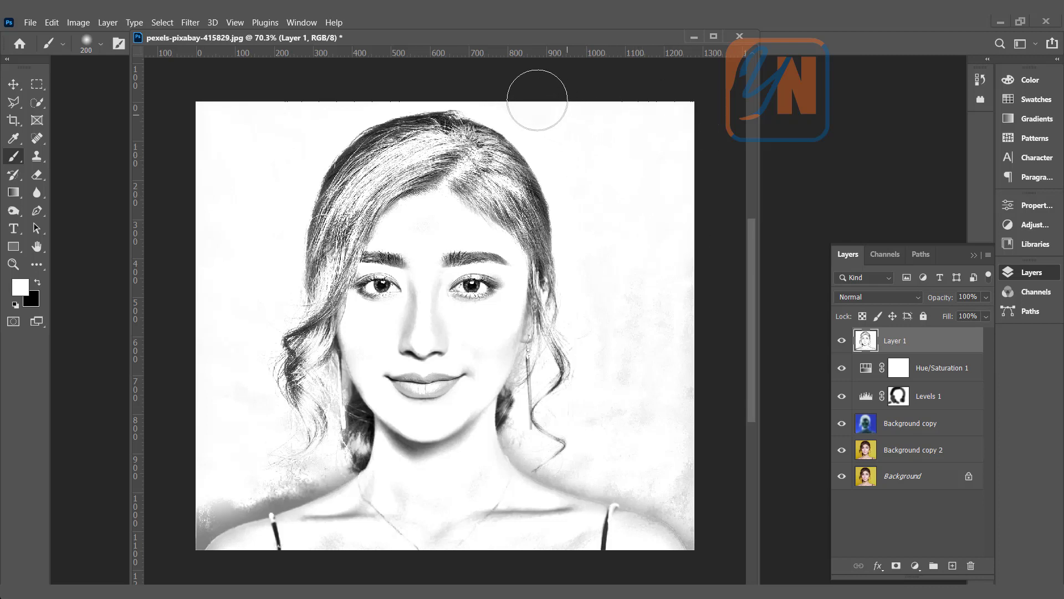
Whiten the grey patches around both shoulders with a smaller brush.
{"action": "left_click_drag", "start_coordinate": [672, 356], "coordinate": [656, 458]}
{"action": "key", "text": "bracketleft"}
{"action": "key", "text": "bracketleft"}
{"action": "key", "text": "bracketleft"}
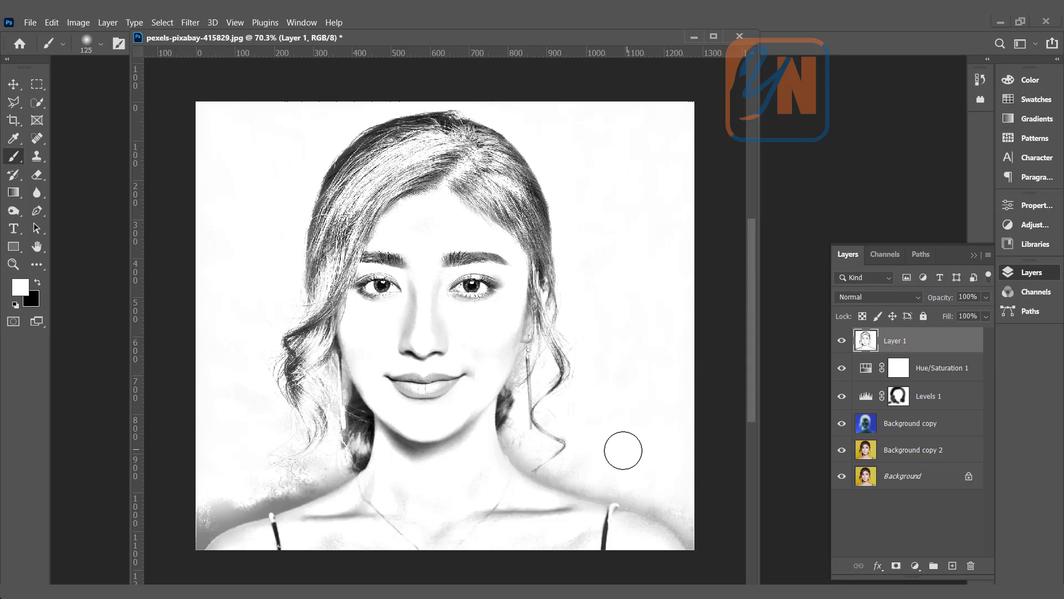
{"action": "mouse_move", "coordinate": [573, 465]}
{"action": "left_mouse_down"}
{"action": "mouse_move", "coordinate": [649, 494]}
{"action": "mouse_move", "coordinate": [693, 546]}
{"action": "left_mouse_up"}
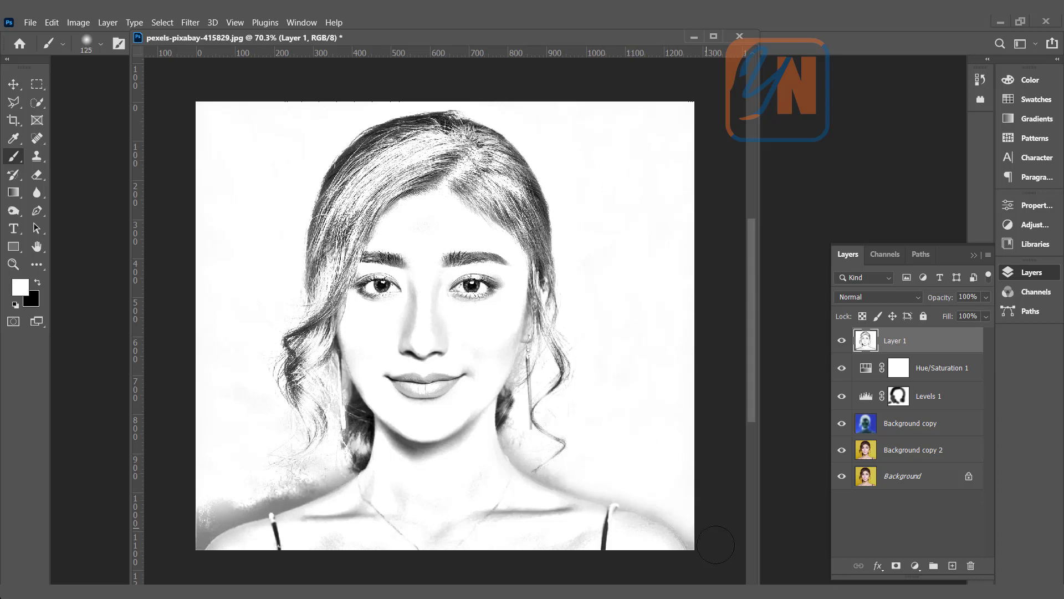
{"action": "mouse_move", "coordinate": [333, 458]}
{"action": "left_mouse_down"}
{"action": "mouse_move", "coordinate": [207, 506]}
{"action": "mouse_move", "coordinate": [197, 526]}
{"action": "left_mouse_up"}
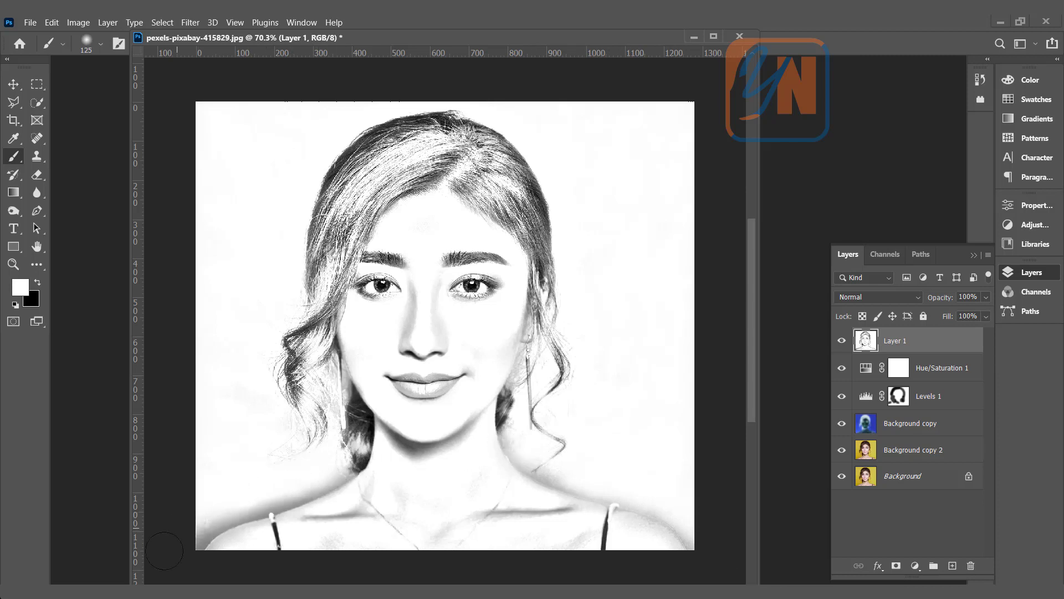
{"action": "key", "text": "bracketleft"}
{"action": "key", "text": "bracketleft"}
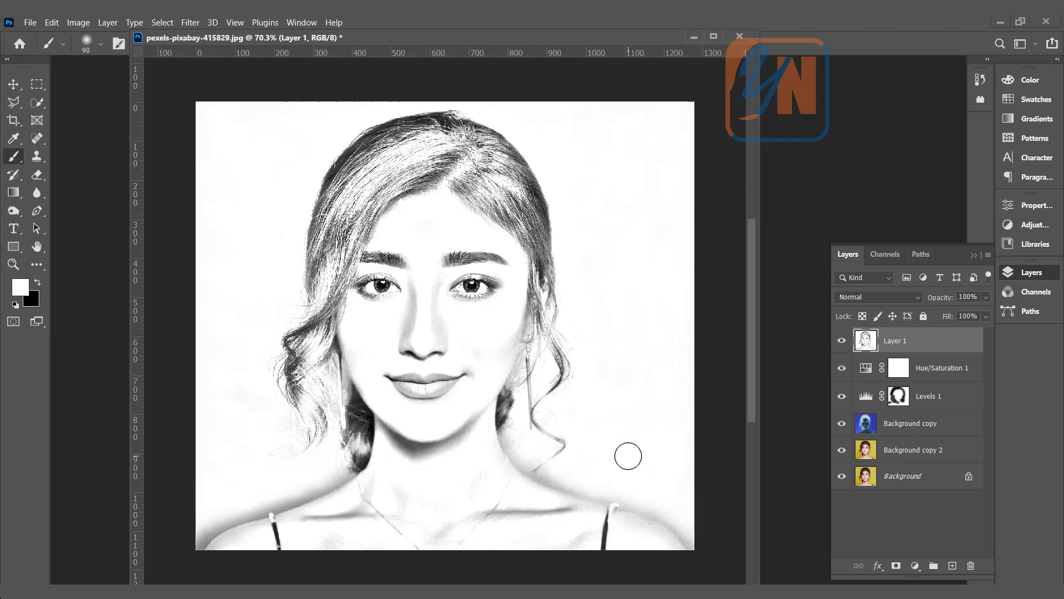